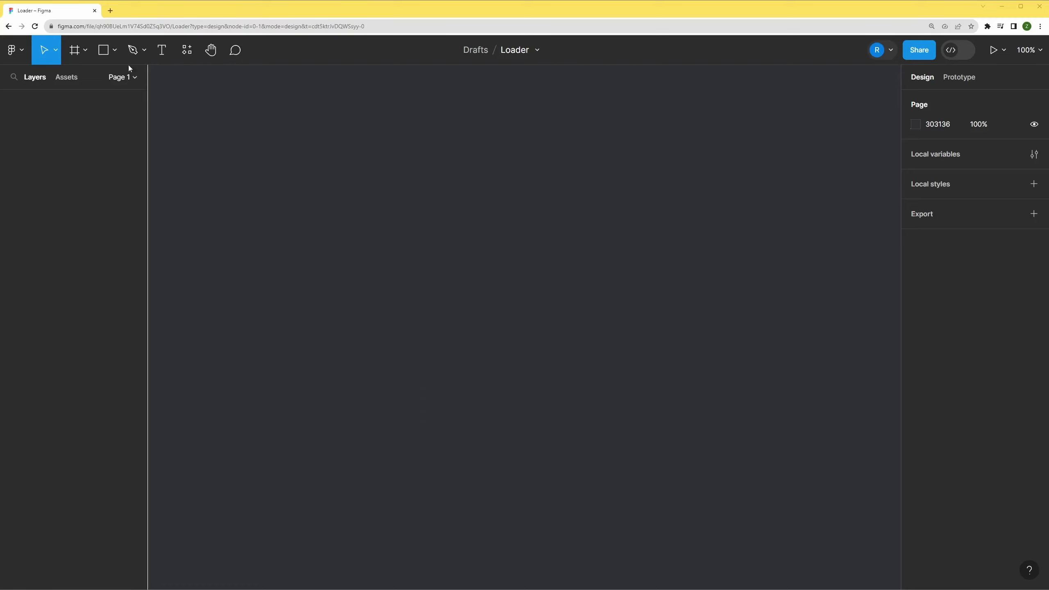
Draw a grey rectangle 800 wide and move it to X -470, Y -71
click(115, 50)
click(83, 80)
mouse_move(333, 247)
mouse_down()
mouse_move(410, 308)
mouse_move(717, 398)
mouse_up()
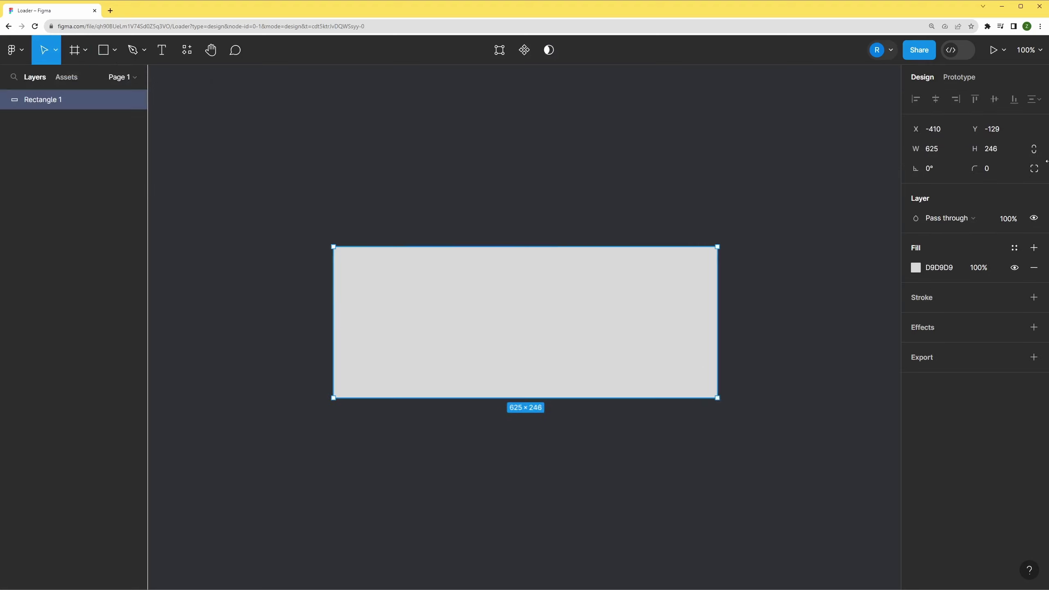
click(939, 154)
text(800)
key(Return)
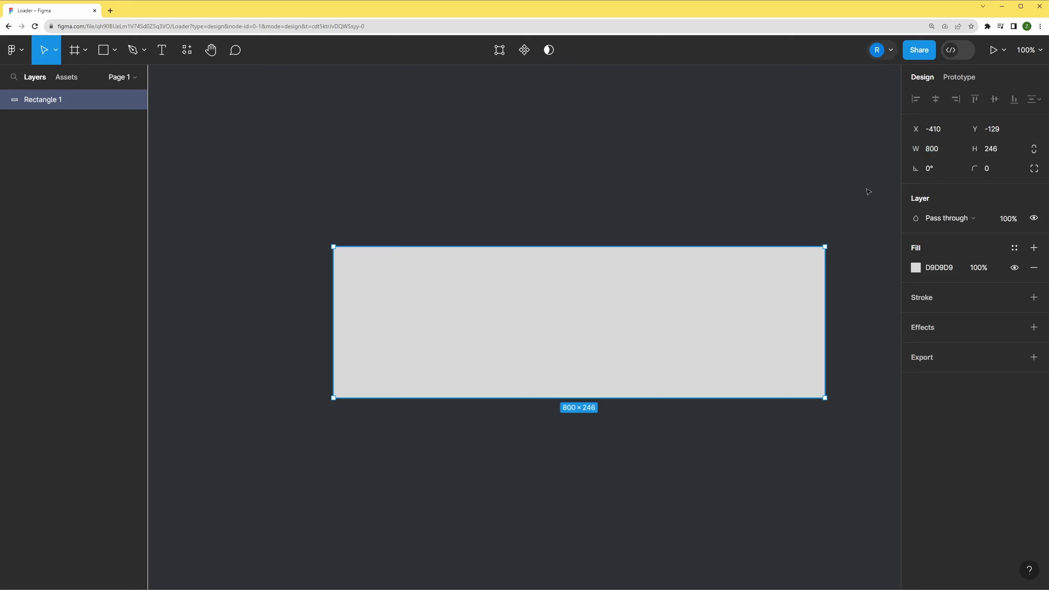
drag(648, 304, 611, 340)
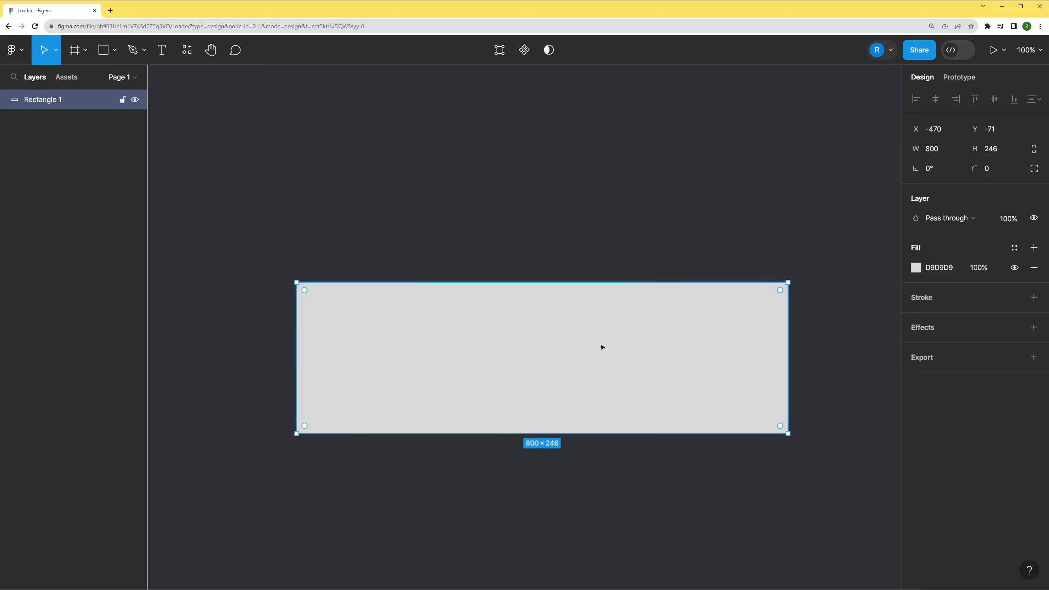
mouse_move(491, 294)
scroll(722, 360, right, 3)
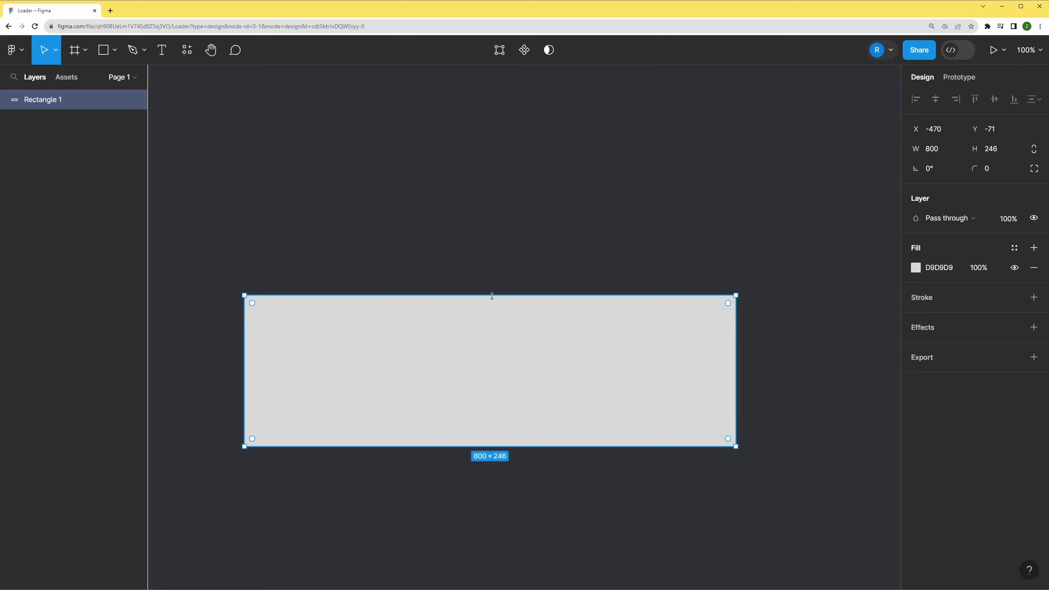
Add seven evenly spread points along the rectangle's top edge with the Pen
double_click(418, 354)
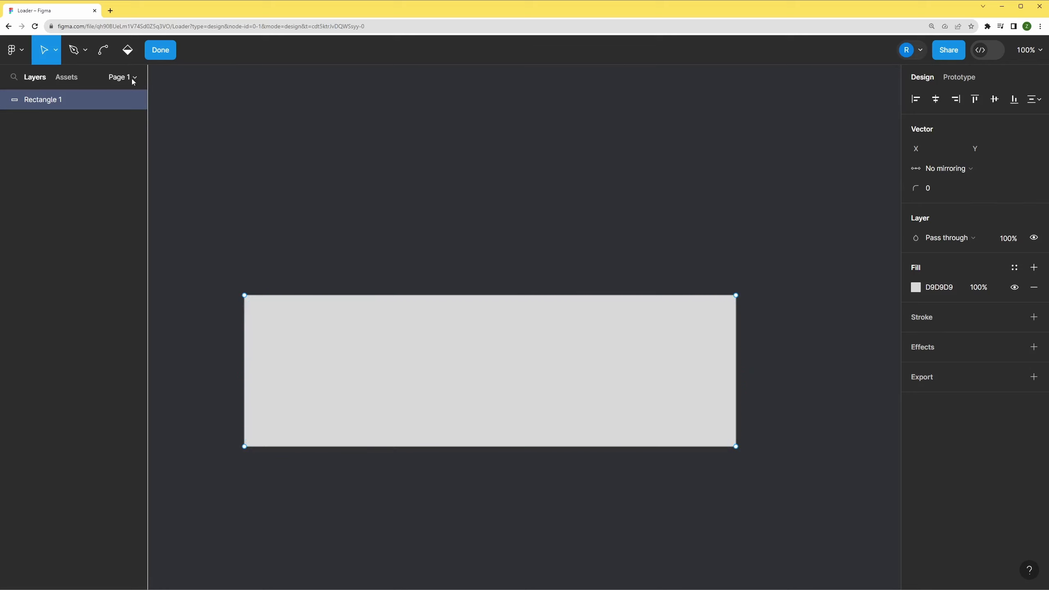
click(81, 55)
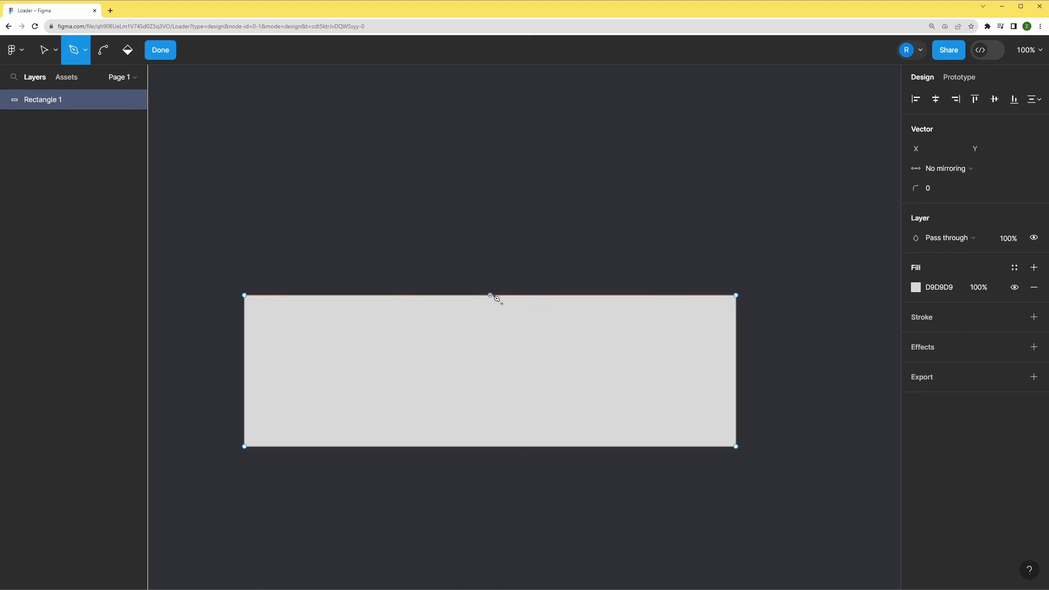
click(490, 295)
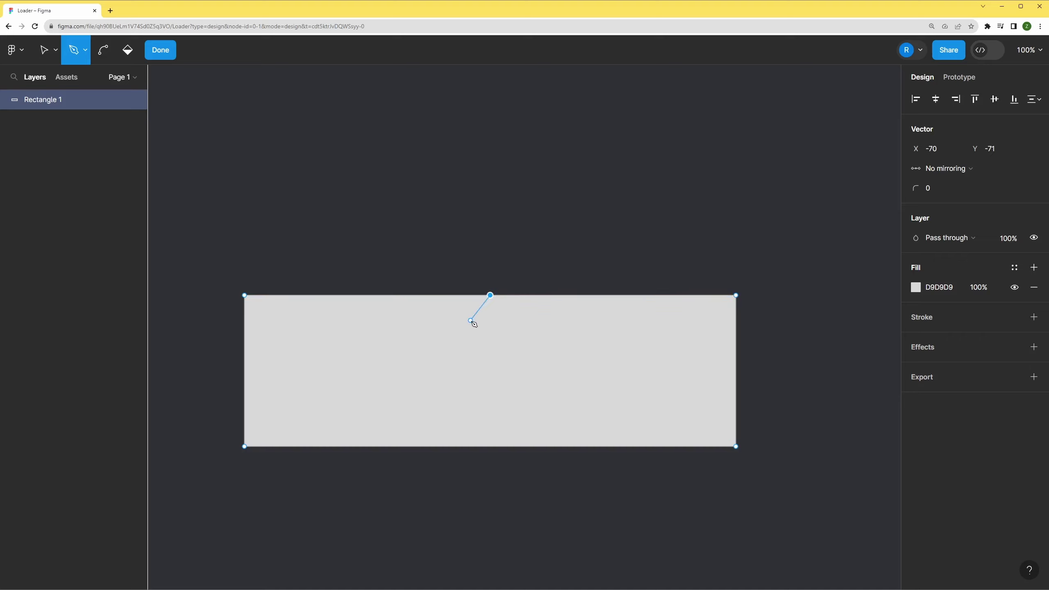
key(Escape)
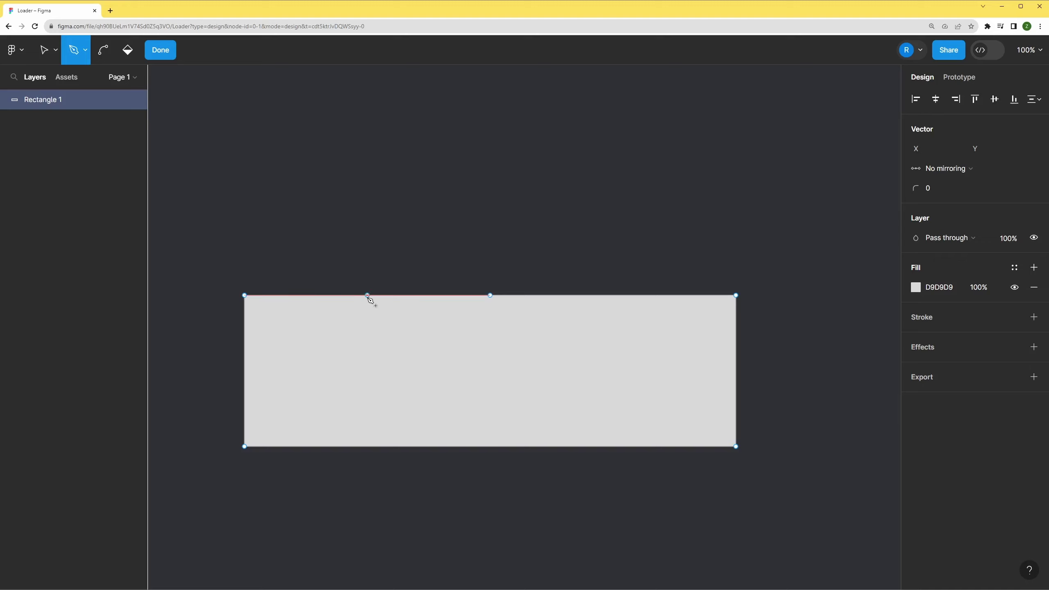
click(367, 295)
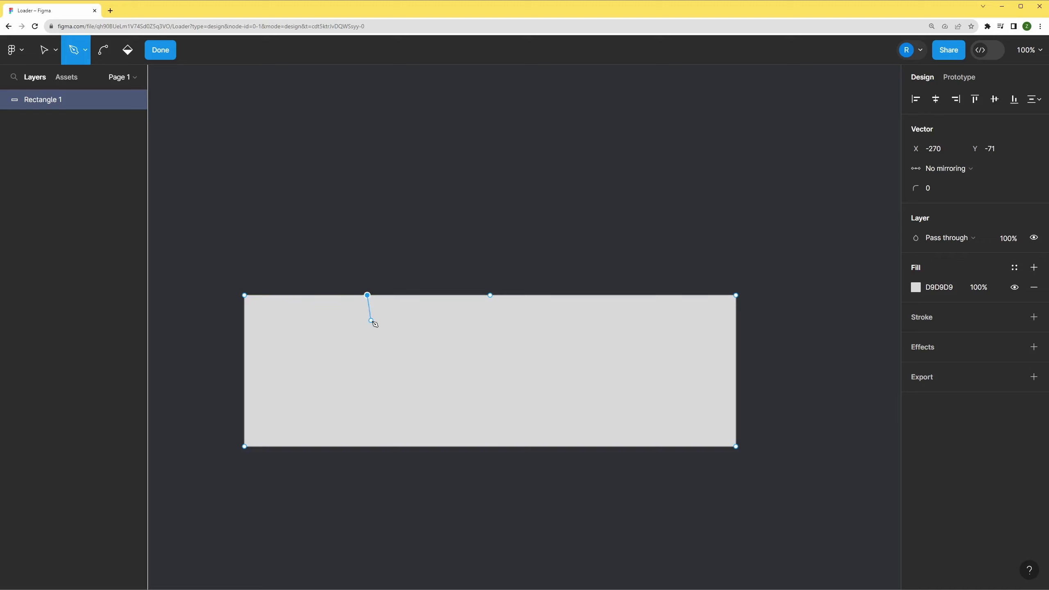
key(Escape)
click(428, 295)
key(Escape)
click(307, 295)
key(Escape)
click(614, 295)
key(Escape)
click(560, 295)
key(ctrl+z)
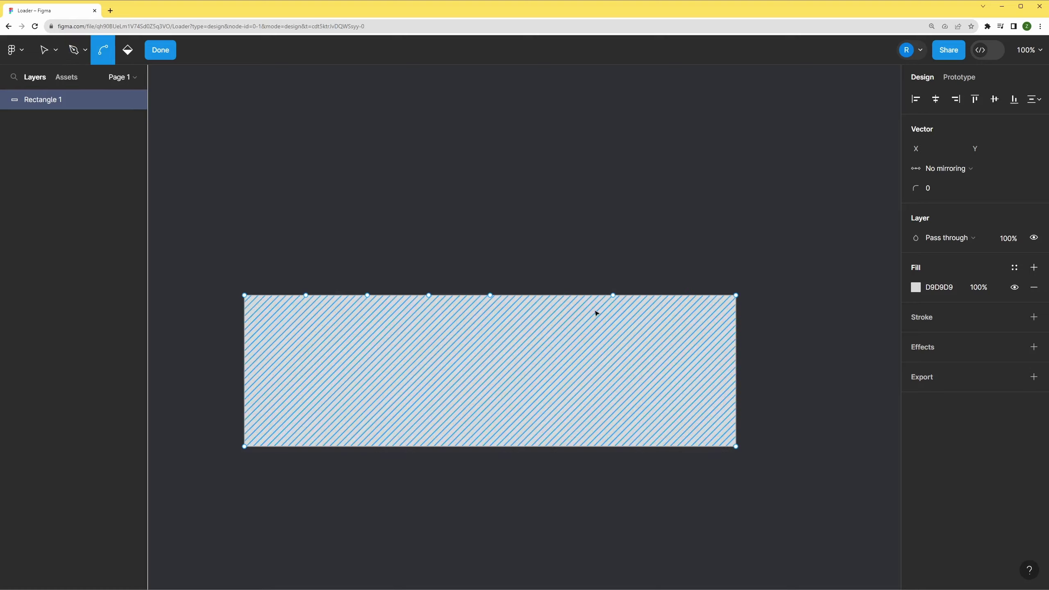
click(553, 295)
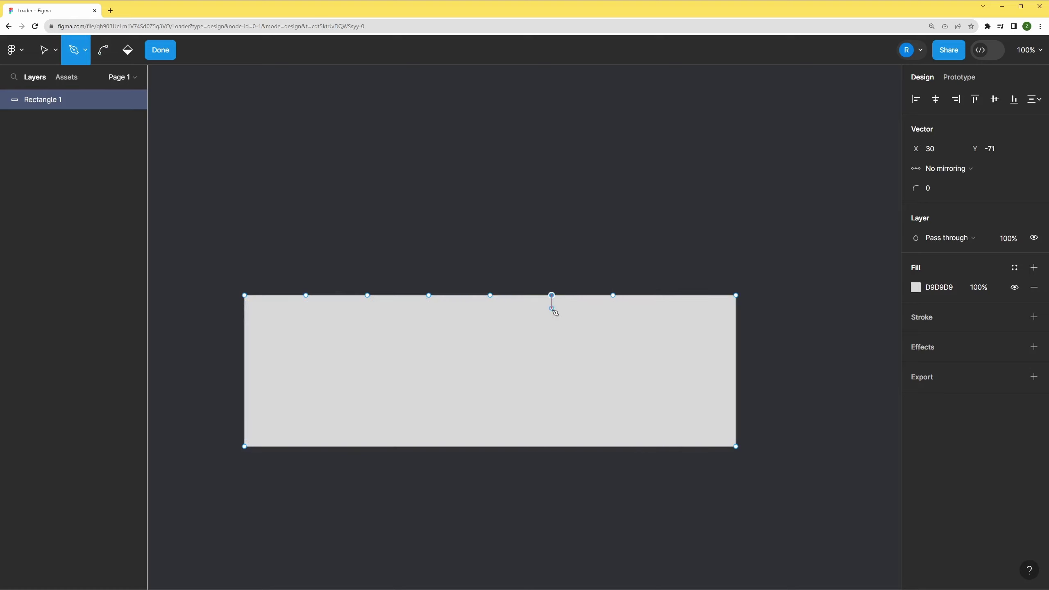
key(Escape)
click(675, 295)
key(Escape)
Raise four alternate top-edge points into zigzag peaks, making the shape 800×282
key(v)
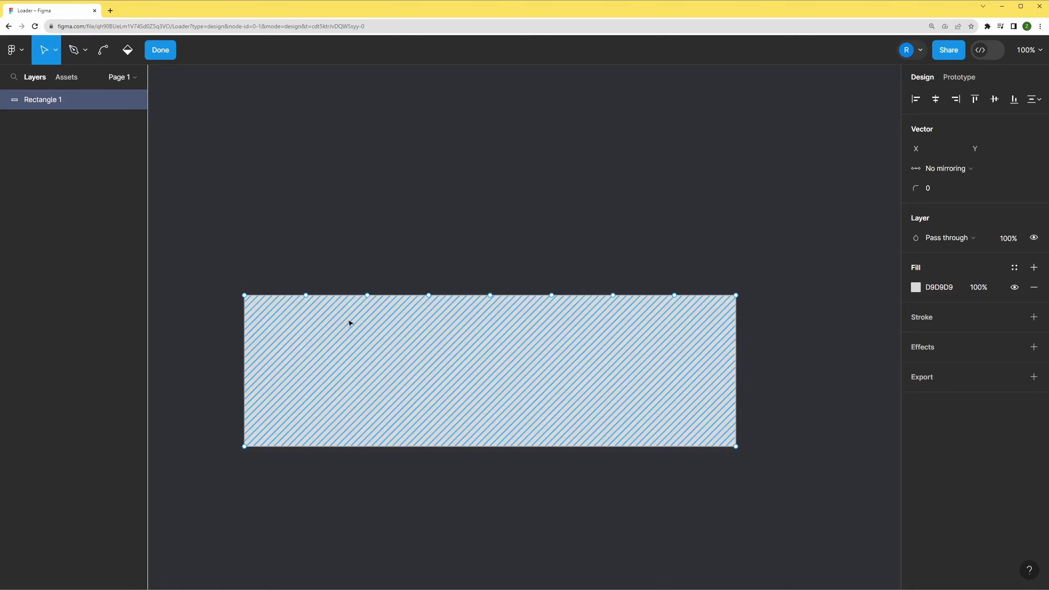
drag(296, 281, 320, 314)
drag(420, 276, 446, 318)
drag(535, 276, 571, 314)
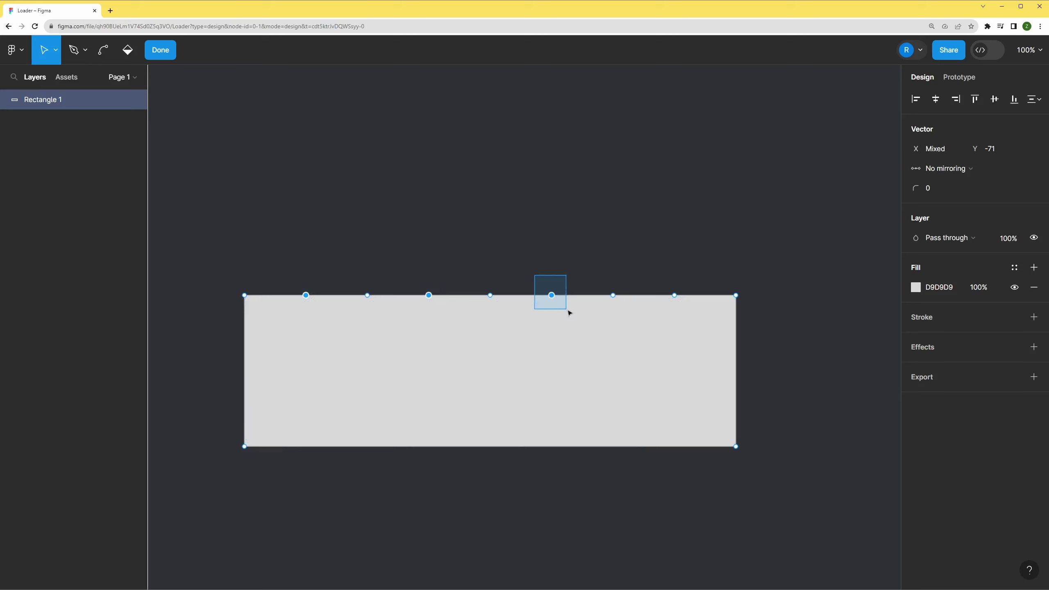
drag(664, 284, 696, 311)
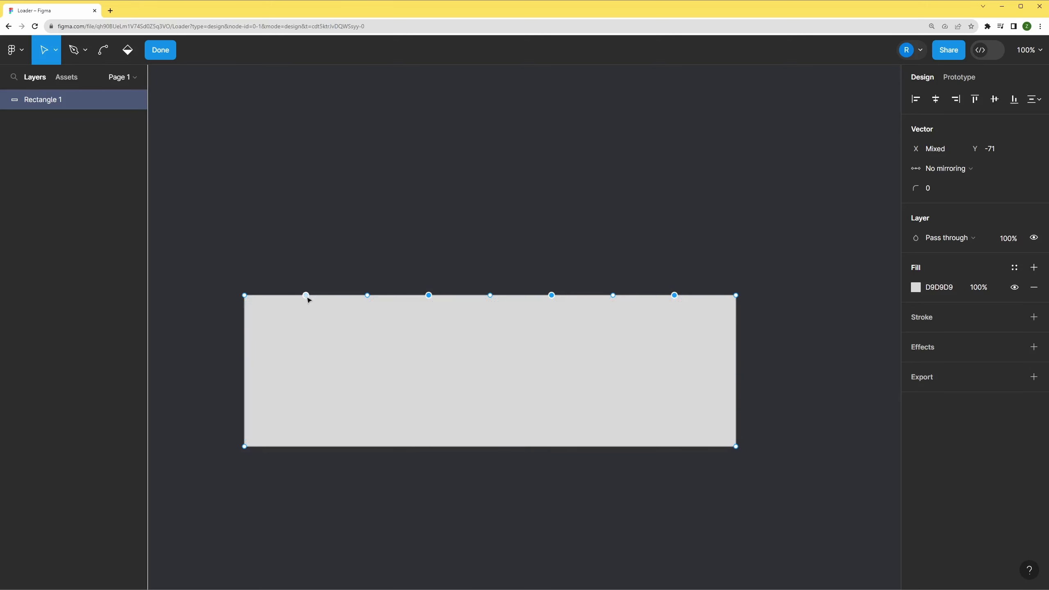
drag(306, 295, 304, 273)
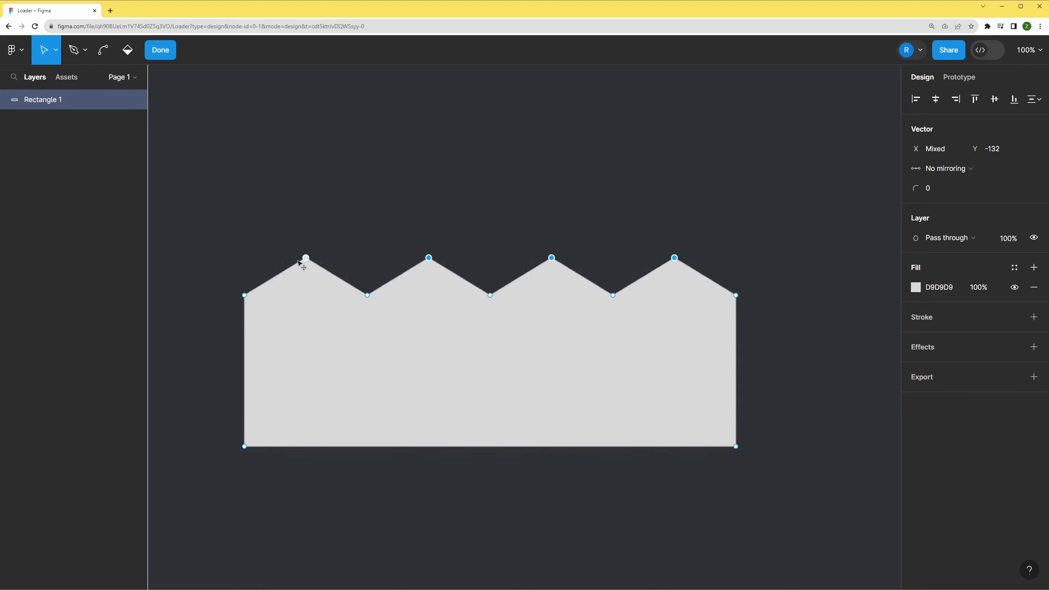
drag(304, 274, 308, 276)
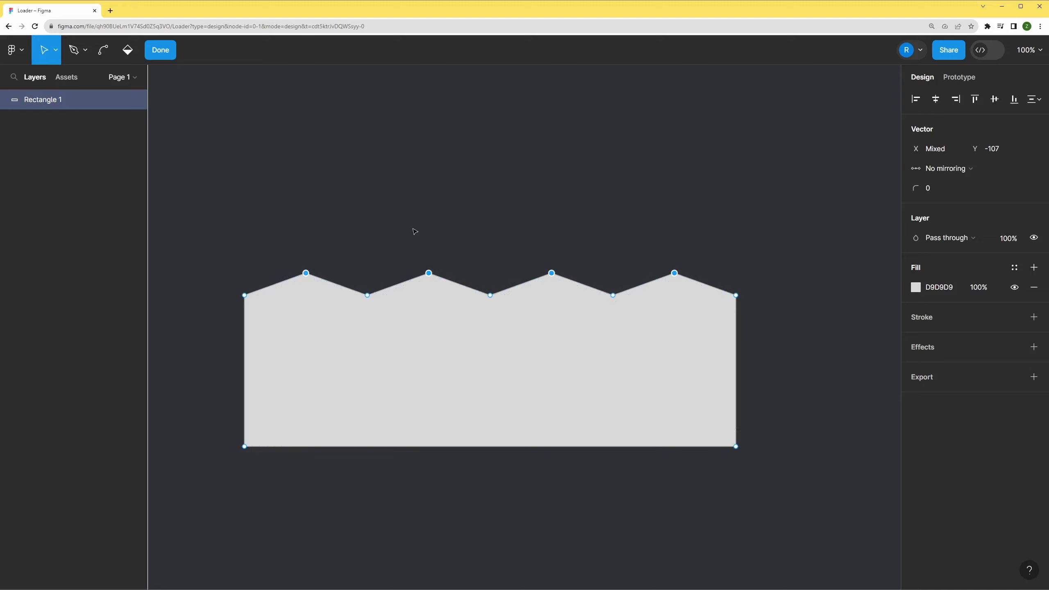
click(160, 50)
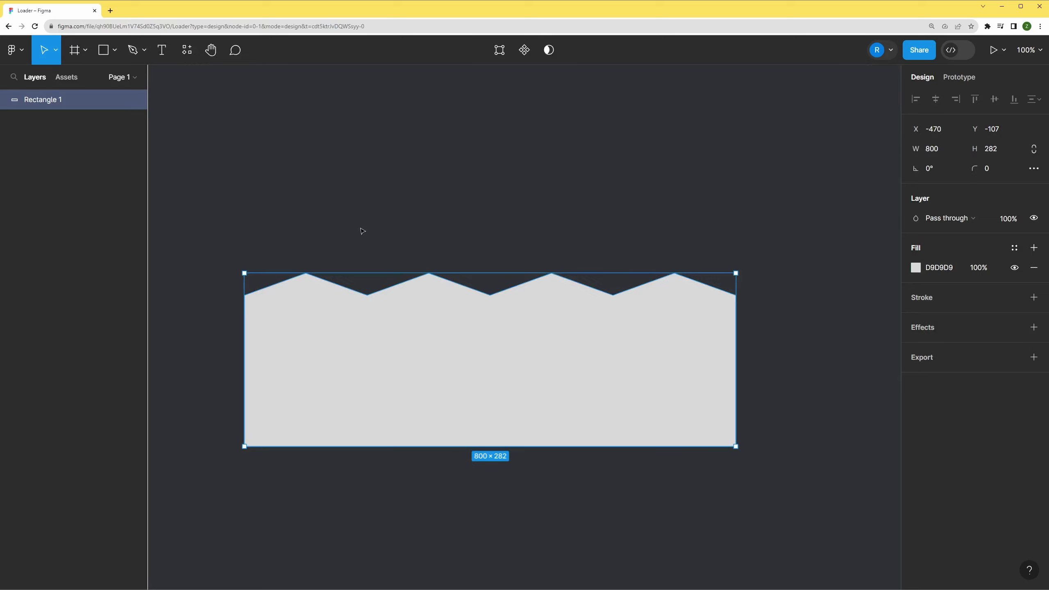
Duplicate the zigzag shape to its right and union both into a 1600×282 shape
scroll(612, 232, right, 3)
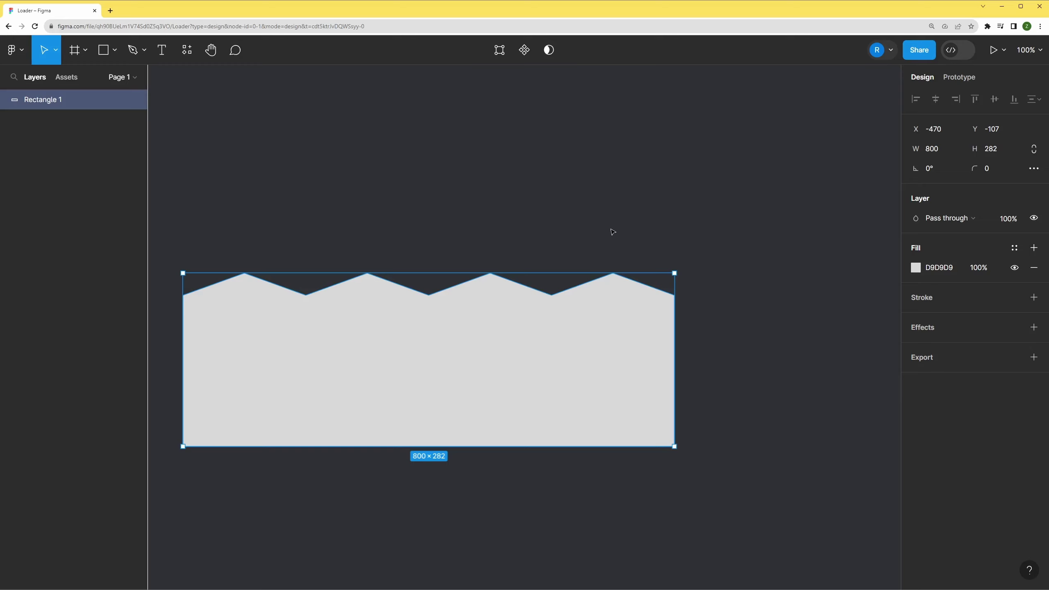
drag(470, 343, 803, 357)
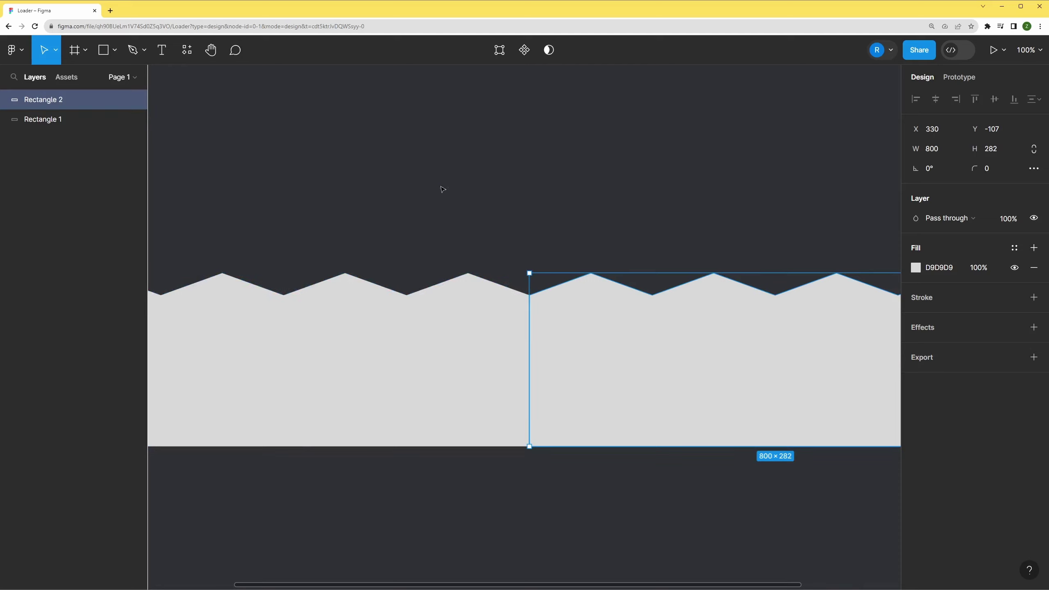
drag(410, 184, 591, 353)
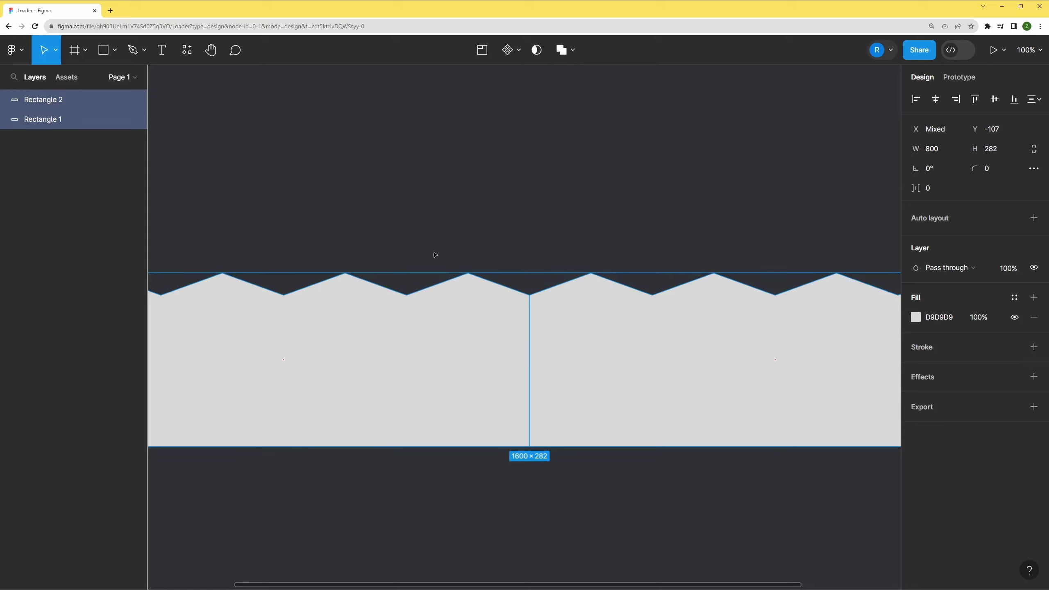
click(562, 50)
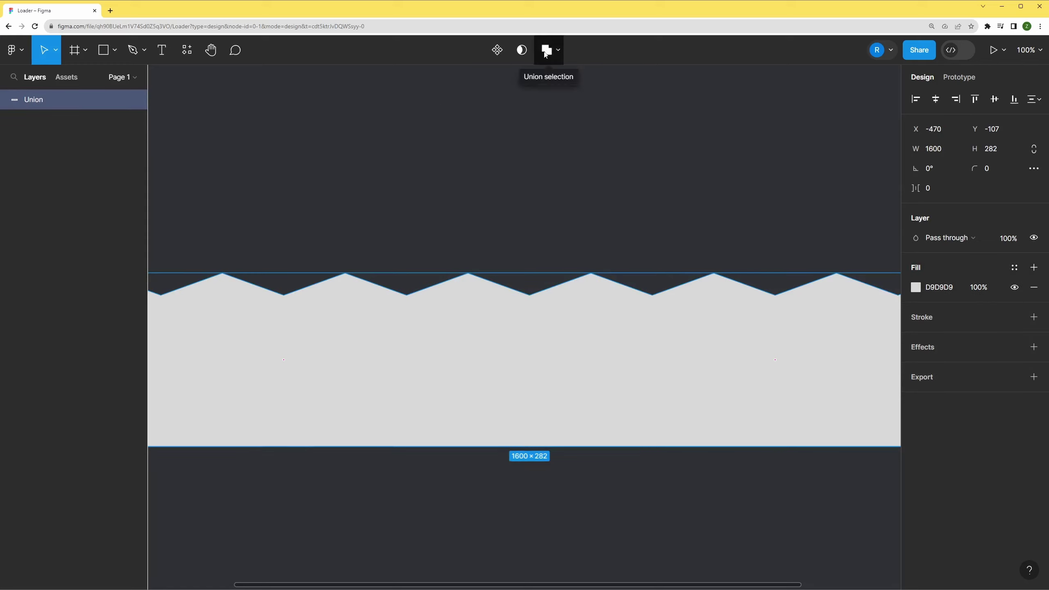
scroll(572, 244, down, 3)
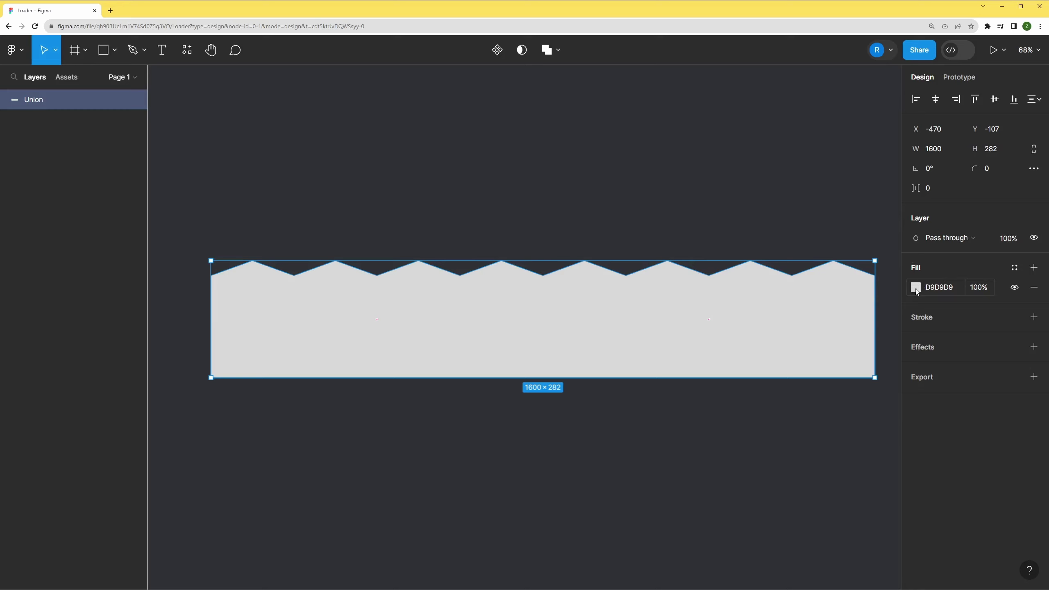
Change the wave's fill to a linear gradient with a bright blue top stop
click(916, 287)
click(785, 260)
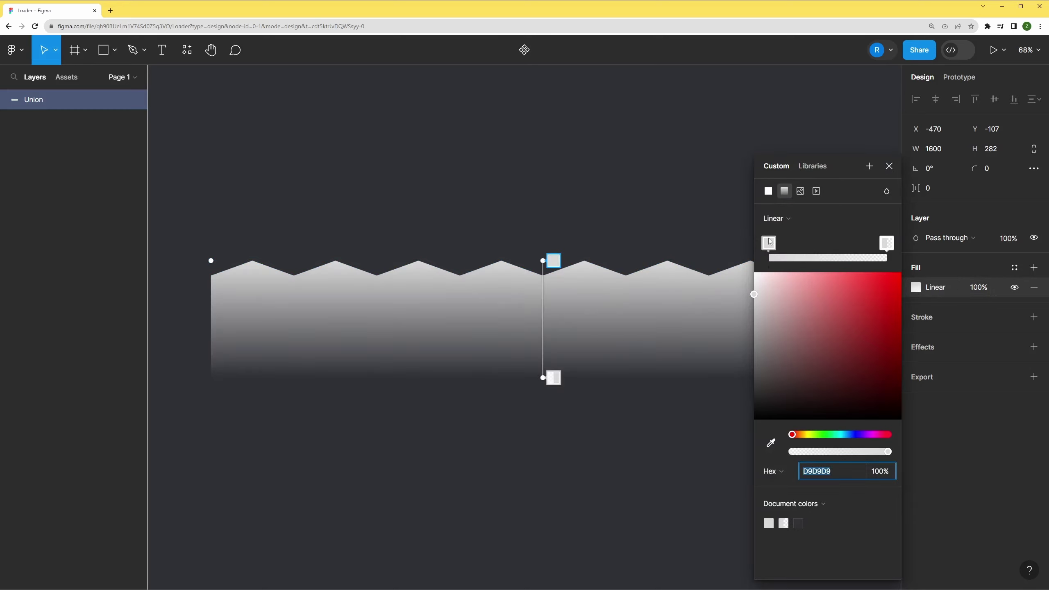
click(860, 435)
drag(859, 355, 864, 355)
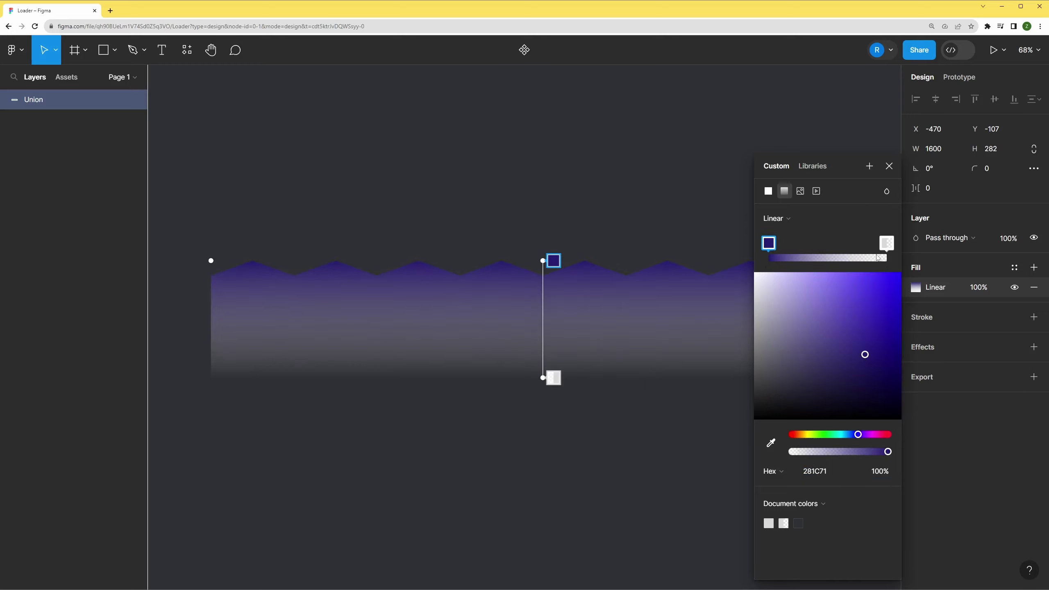
click(860, 302)
drag(860, 302, 855, 276)
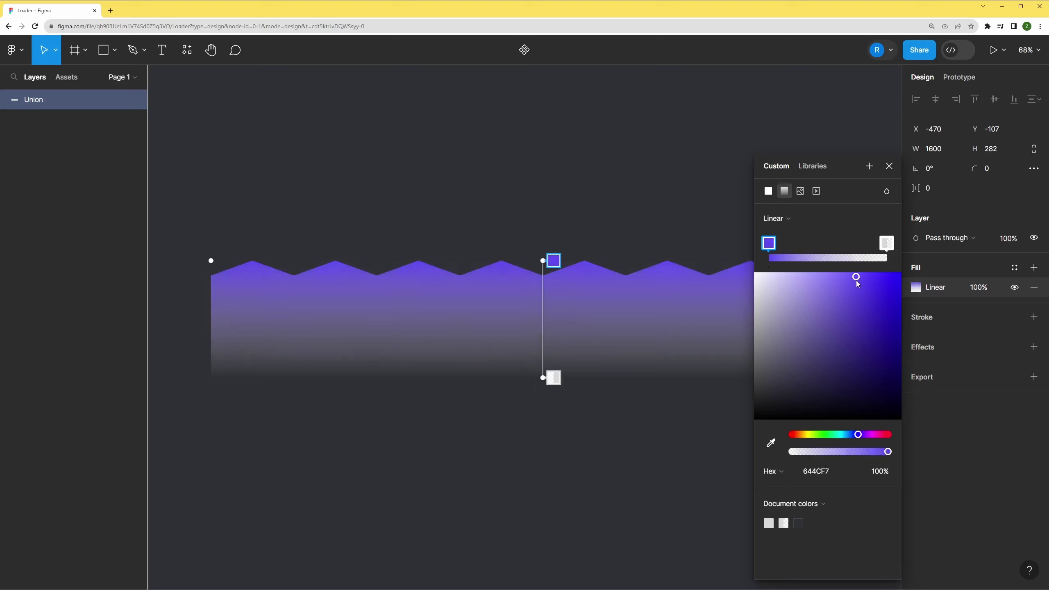
click(856, 436)
drag(856, 436, 849, 435)
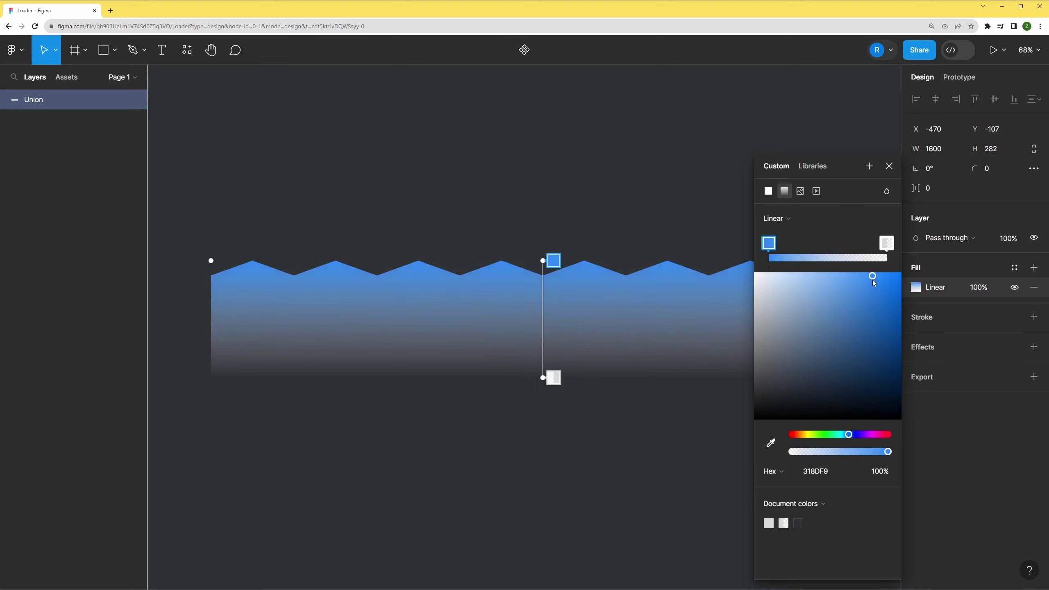
Make the bottom gradient stop a fully opaque dark navy, 162B52
click(885, 243)
drag(790, 451, 887, 451)
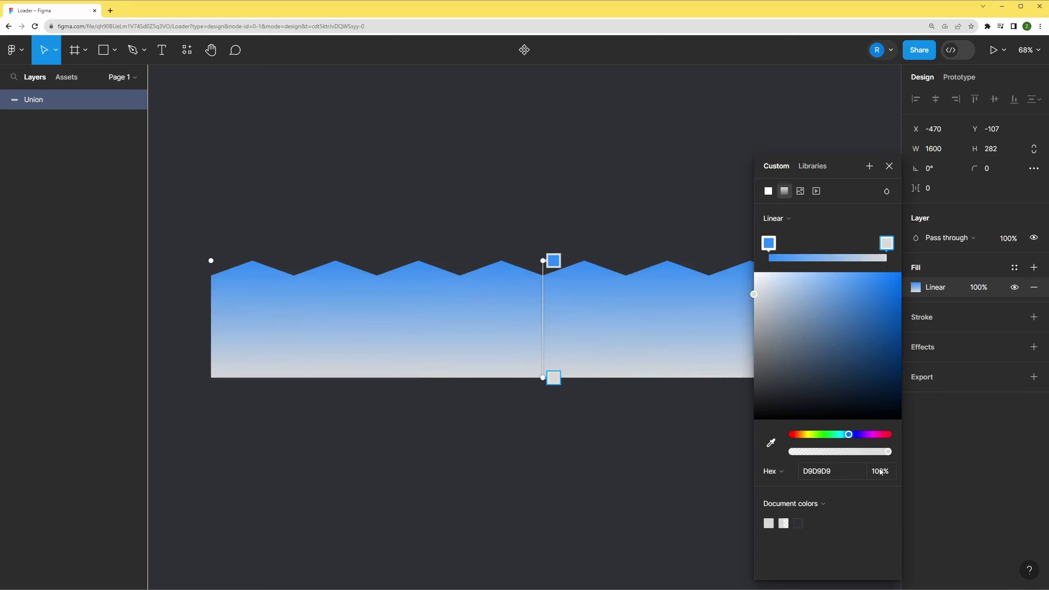
drag(872, 337, 862, 378)
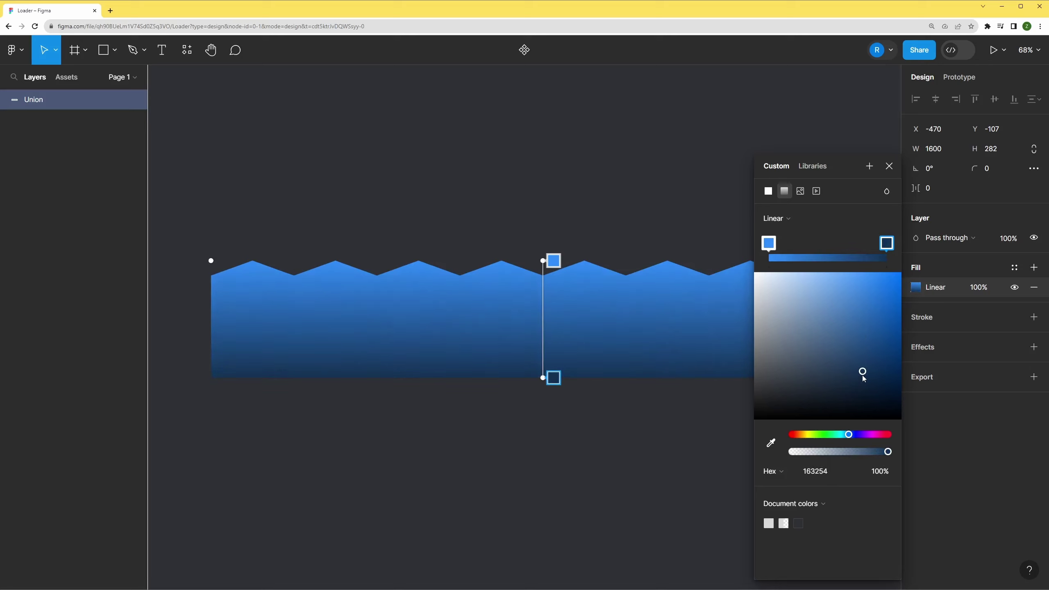
drag(849, 436, 851, 437)
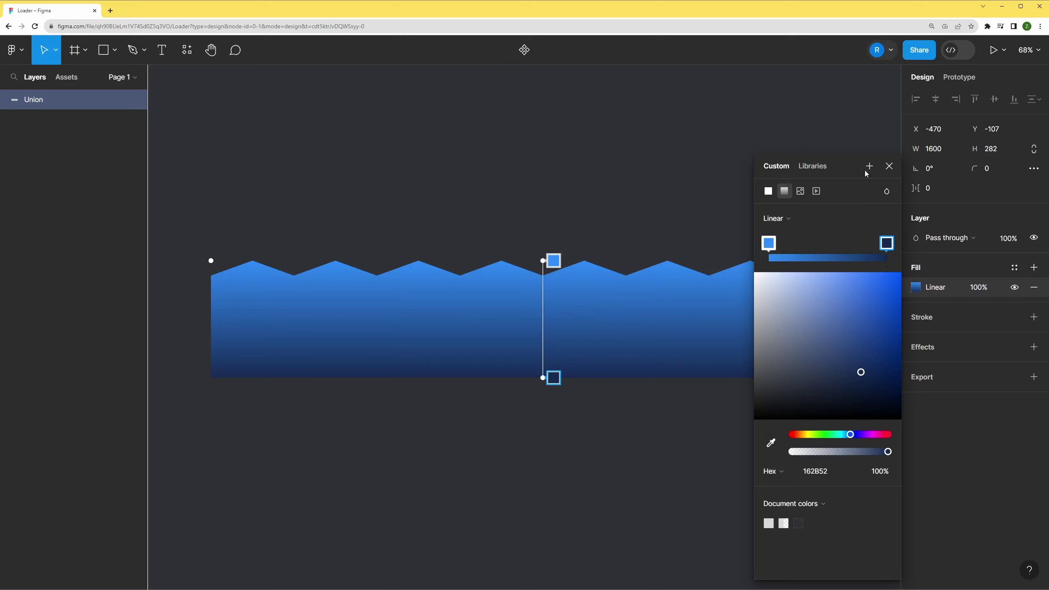
click(889, 166)
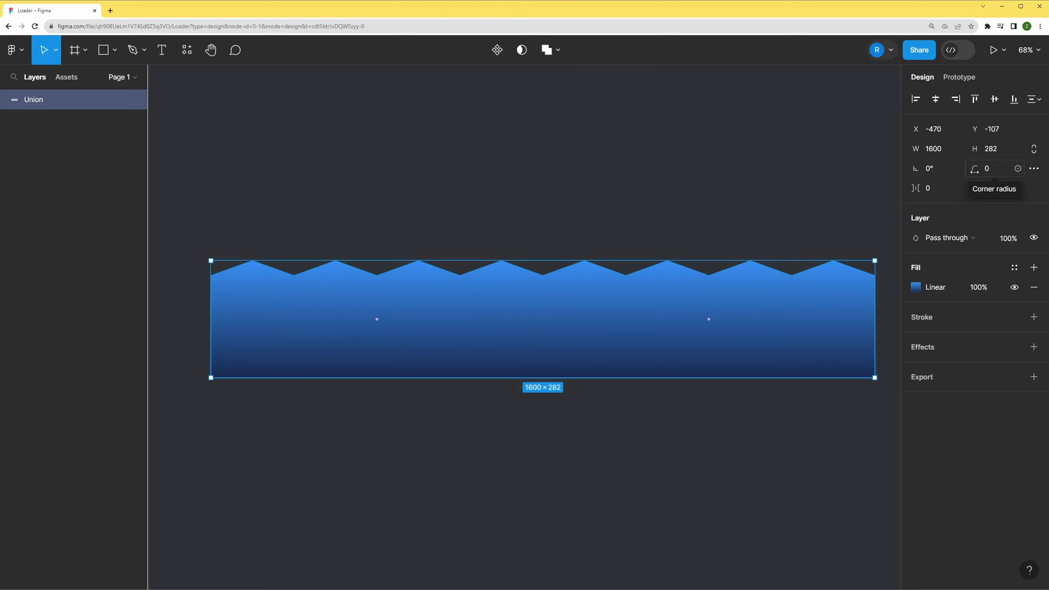
Round the wave shape with corner radius 154 and place a duplicate directly above it
mouse_move(975, 169)
mouse_down()
mouse_move(741, 188)
mouse_move(887, 176)
mouse_move(54, 169)
mouse_move(765, 180)
mouse_up()
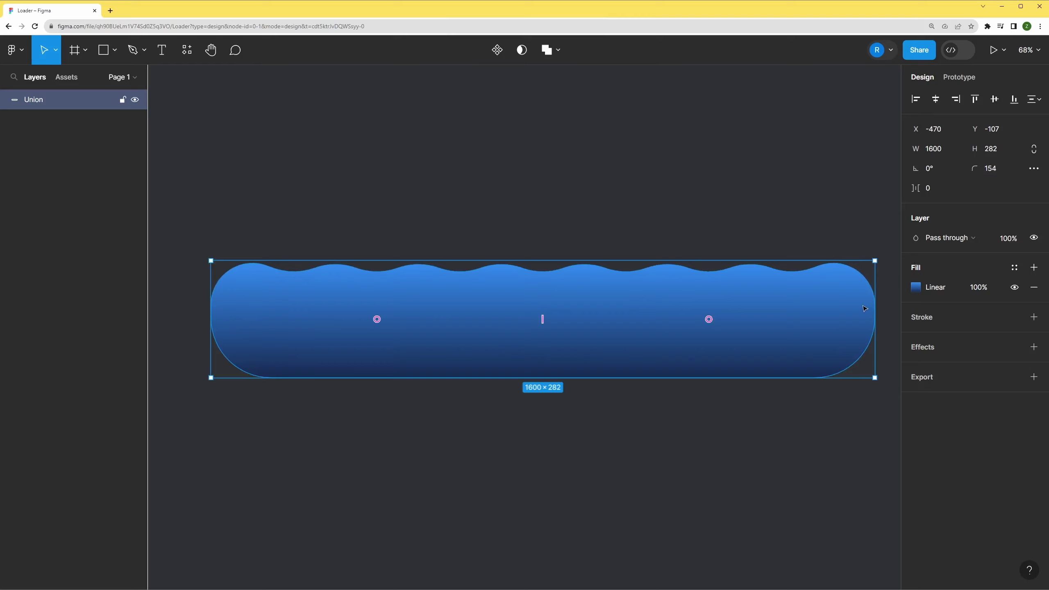
click(610, 174)
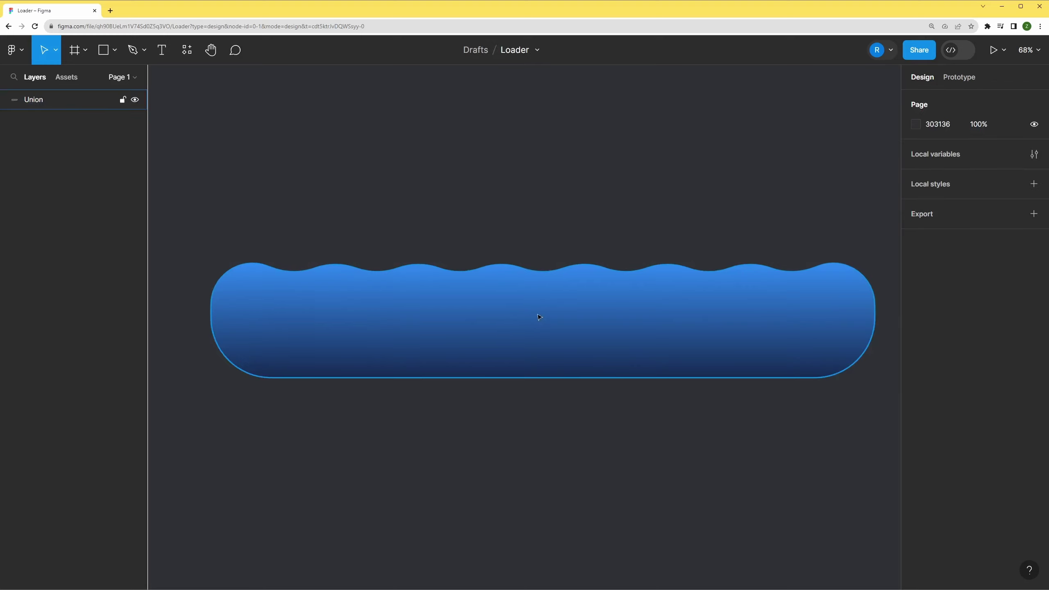
click(589, 349)
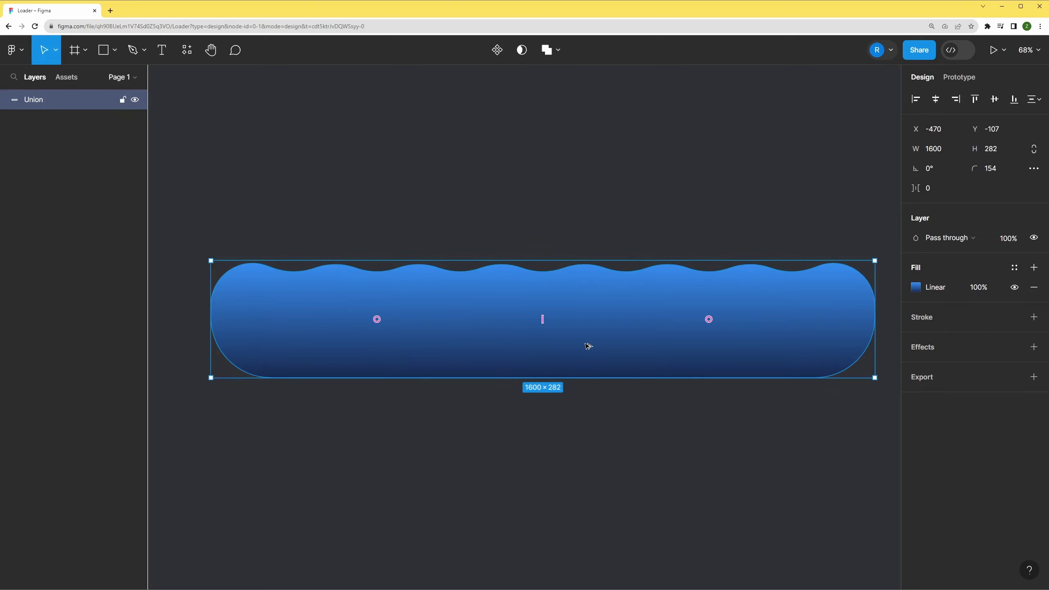
alt+drag(590, 347, 588, 214)
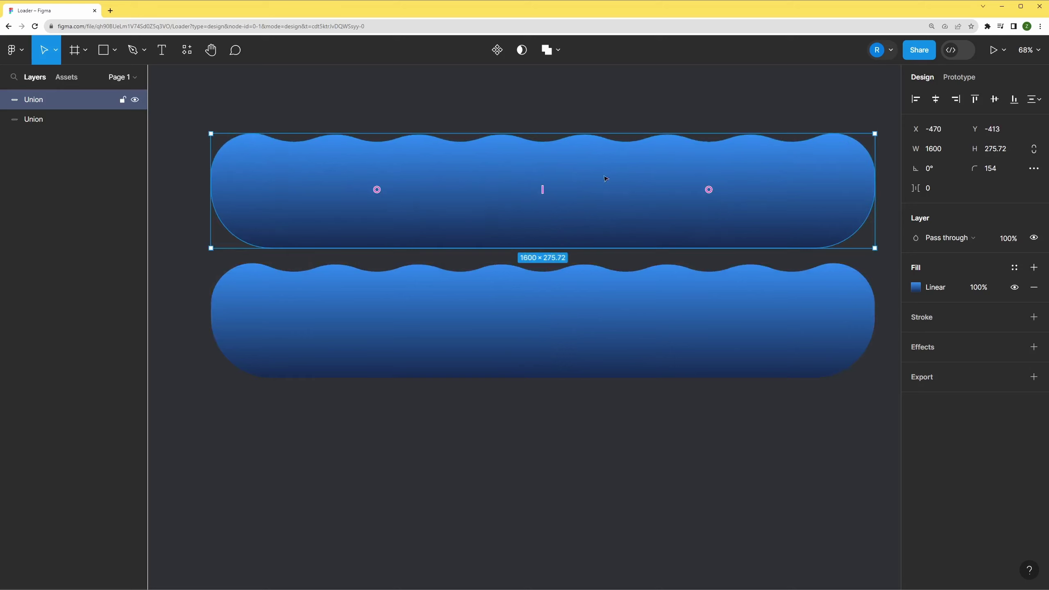
Darken the upper copy's starting gradient stop to 216CC5
click(914, 287)
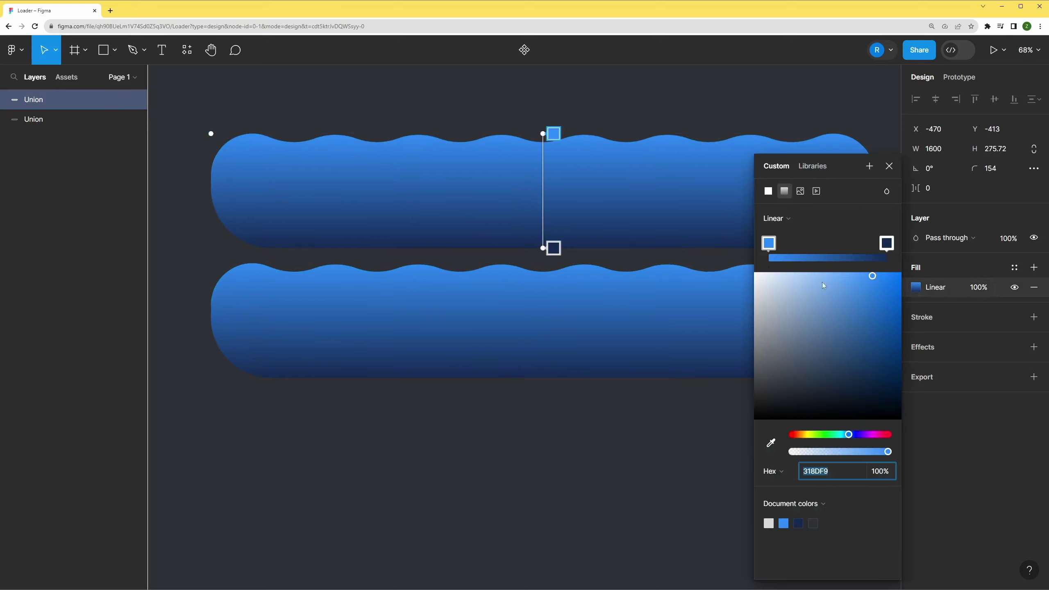
click(769, 245)
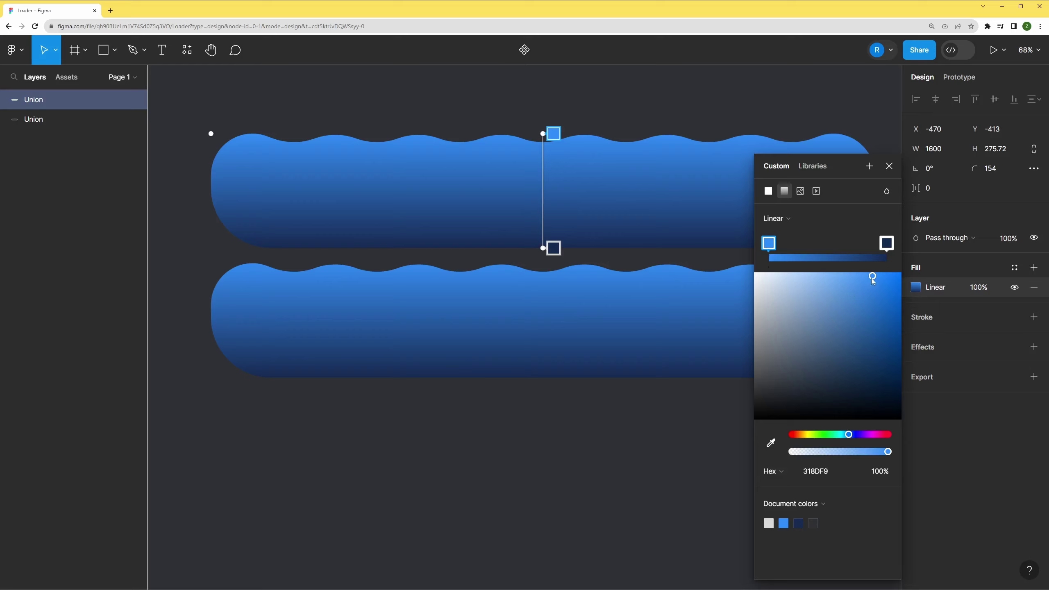
drag(873, 280, 877, 311)
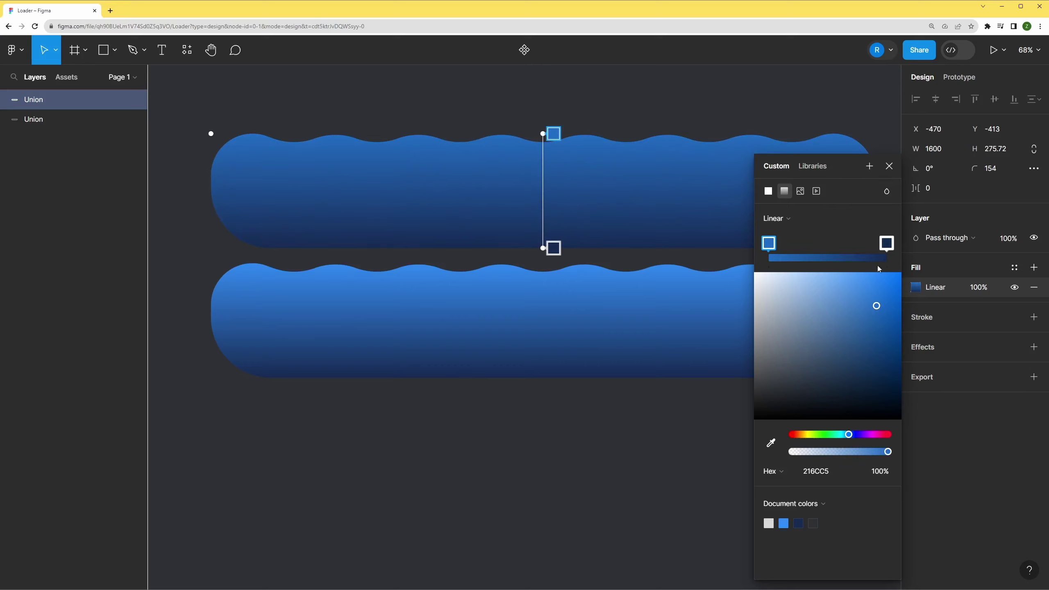
click(889, 166)
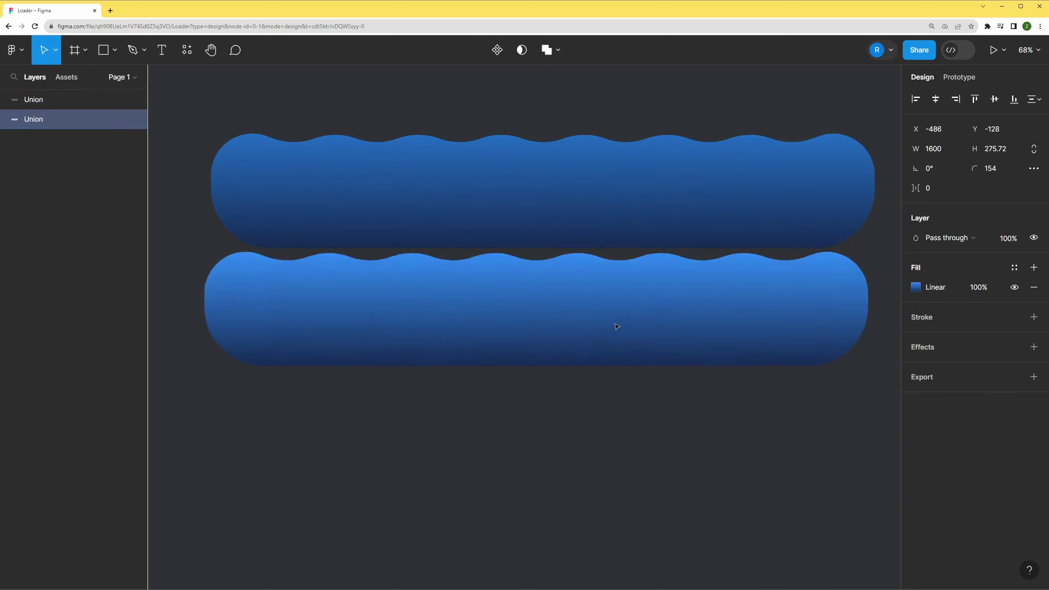
Bring the lower wave to front, overlapping the darker wave and offset slightly right
drag(622, 342, 632, 310)
right_click(620, 306)
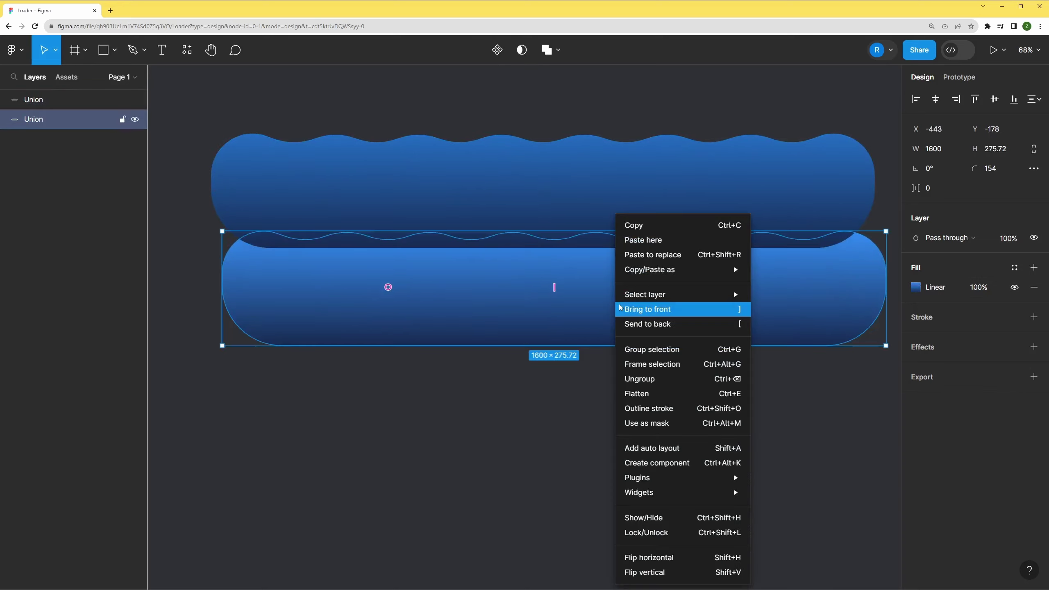
click(659, 309)
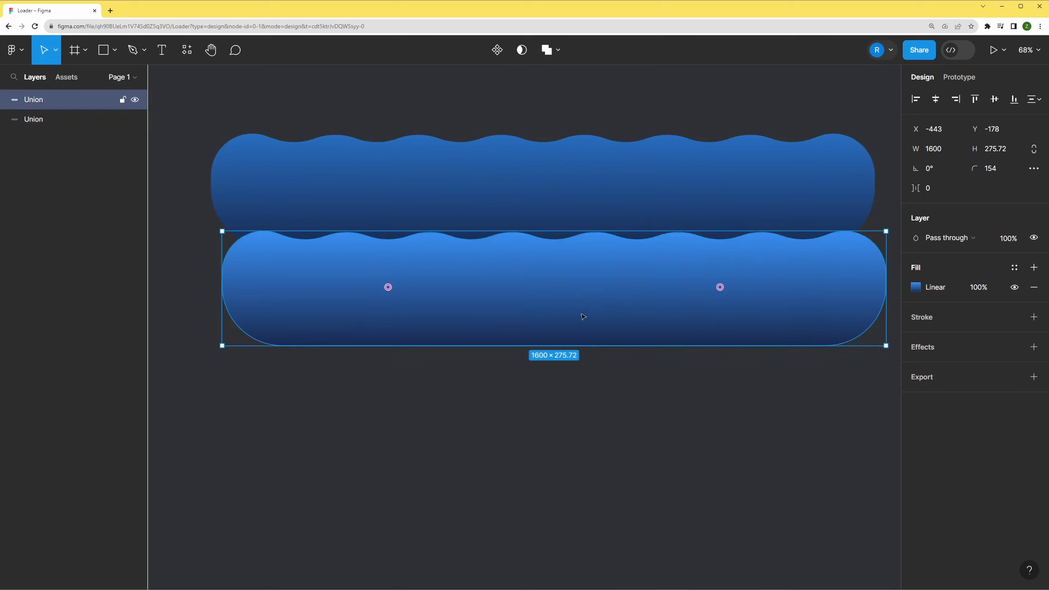
drag(580, 316, 604, 220)
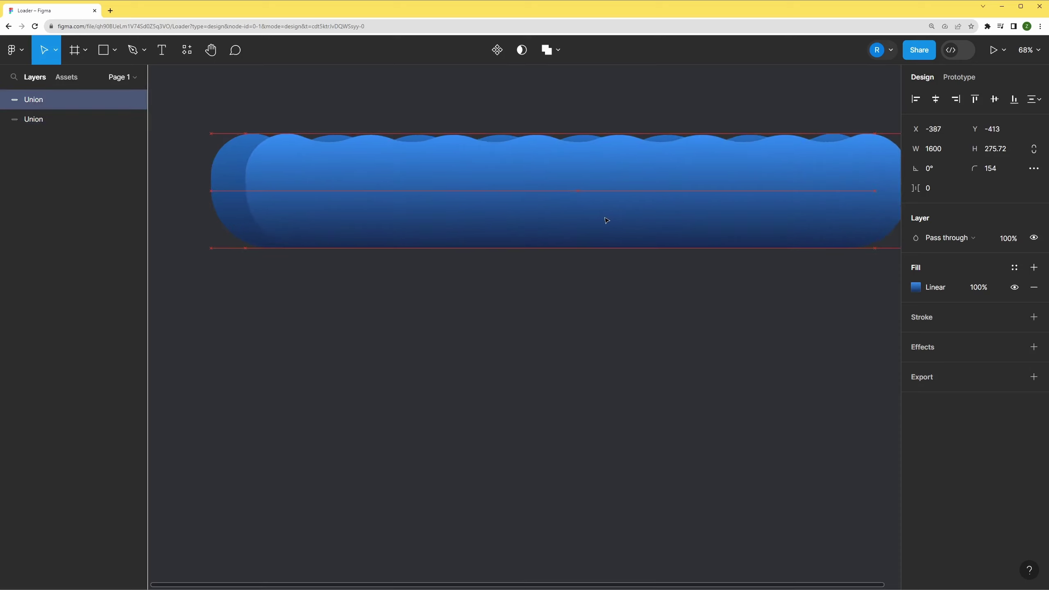
drag(604, 220, 609, 220)
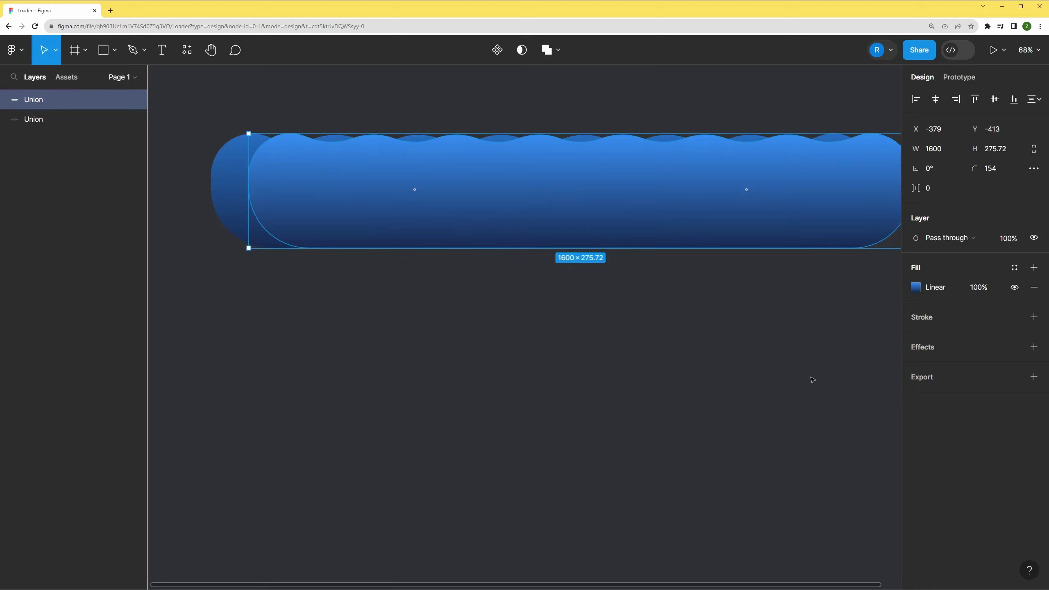
Lighten the front wave's gradient start colour to 3199F9
click(913, 290)
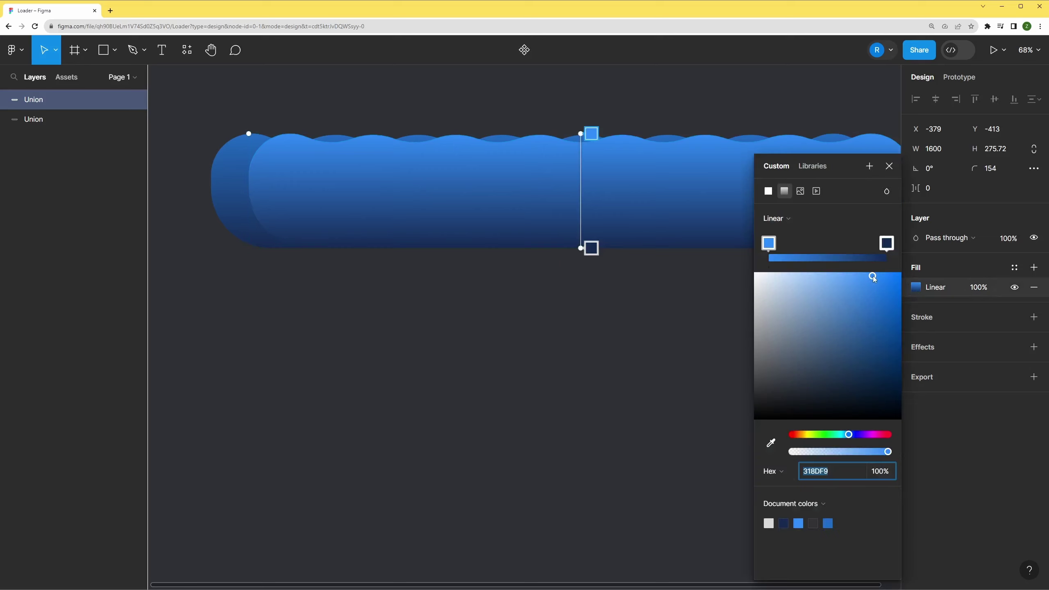
drag(849, 439, 848, 439)
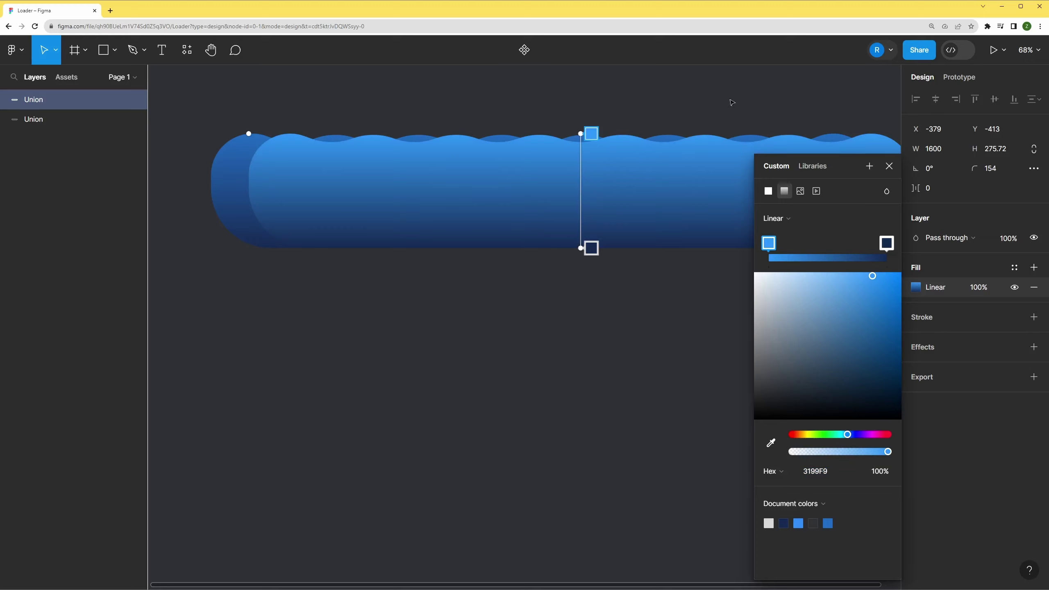
click(888, 166)
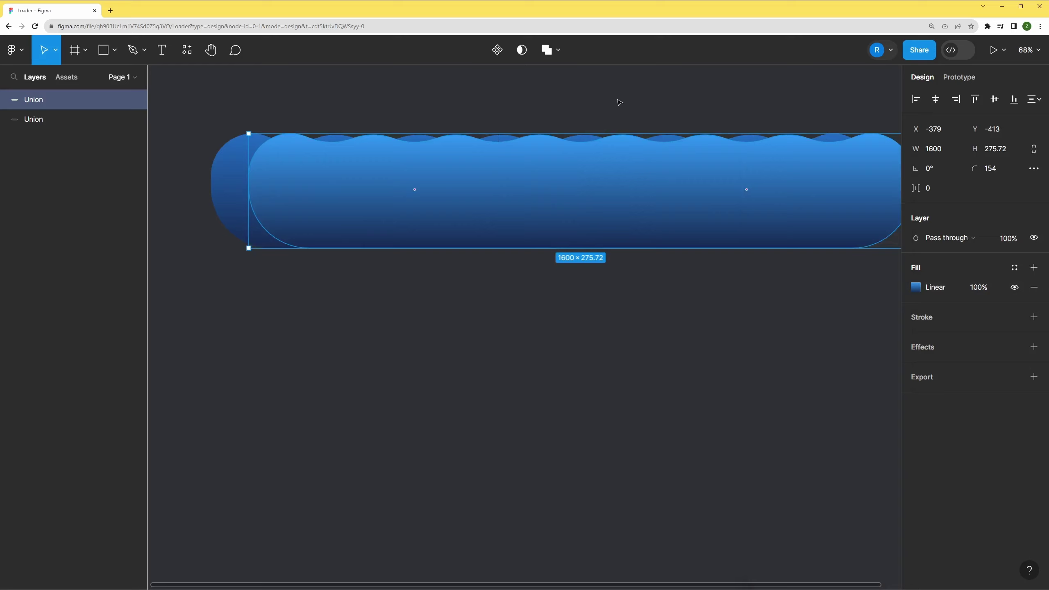
mouse_move(618, 102)
mouse_down()
mouse_move(550, 246)
mouse_move(580, 269)
mouse_up()
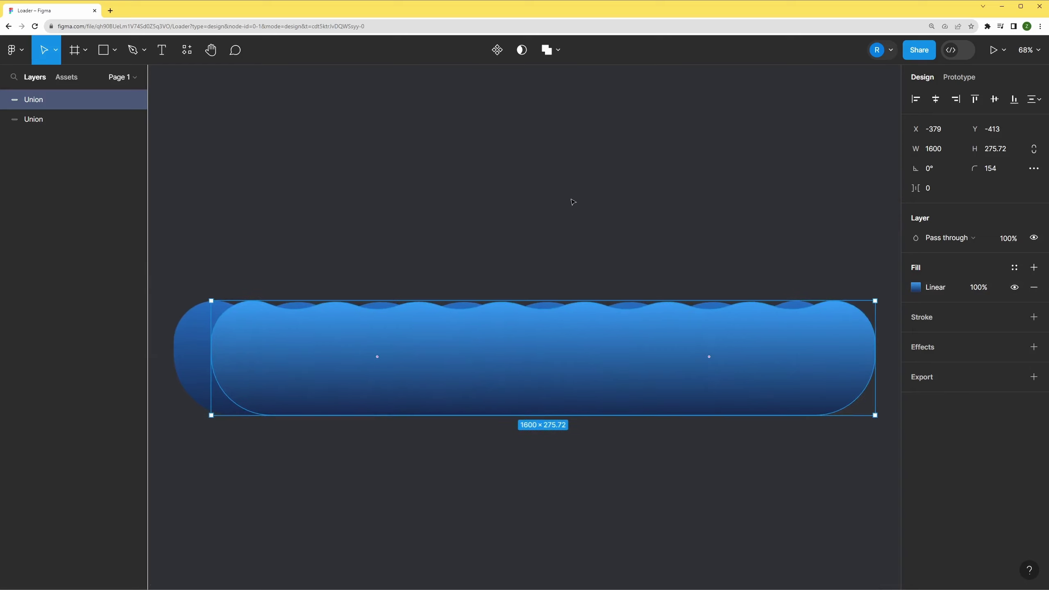
Draw a 252×252 frame above the waves and round it into a circle with radius 171
click(507, 176)
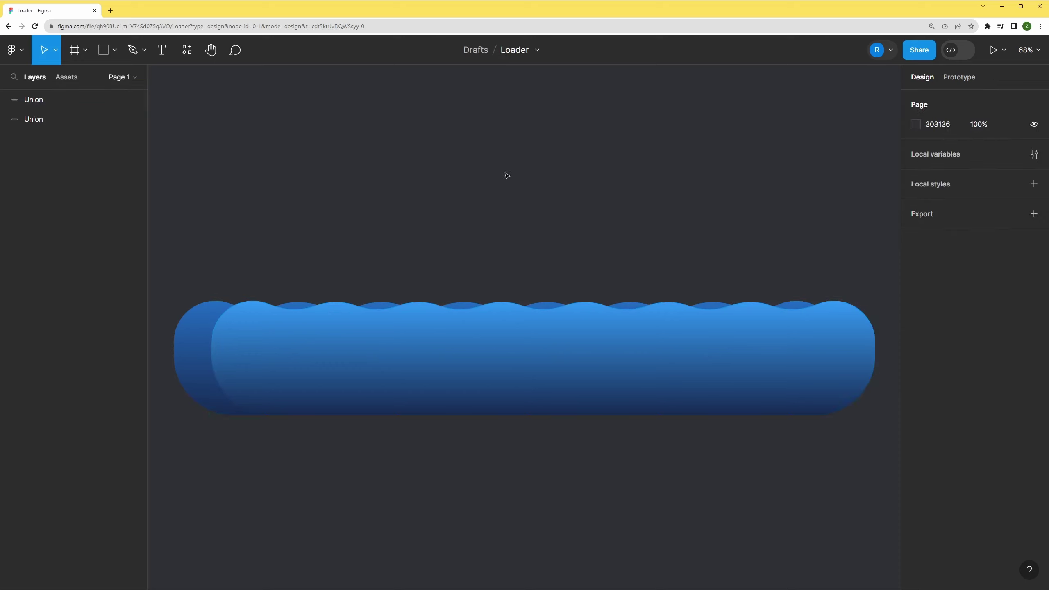
click(95, 58)
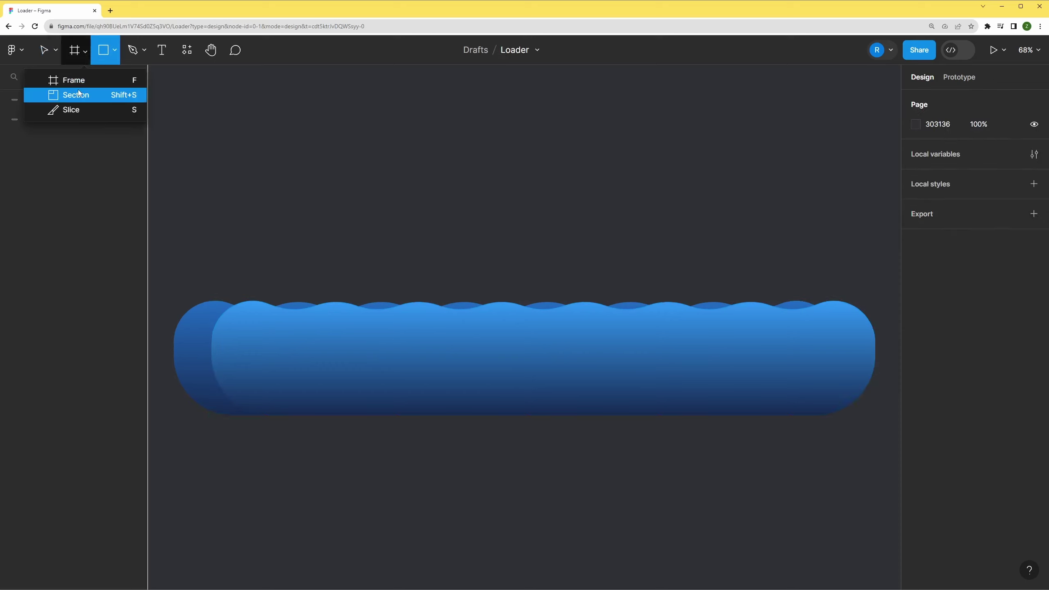
click(123, 79)
mouse_move(450, 158)
mouse_down()
mouse_move(555, 243)
mouse_move(555, 262)
mouse_up()
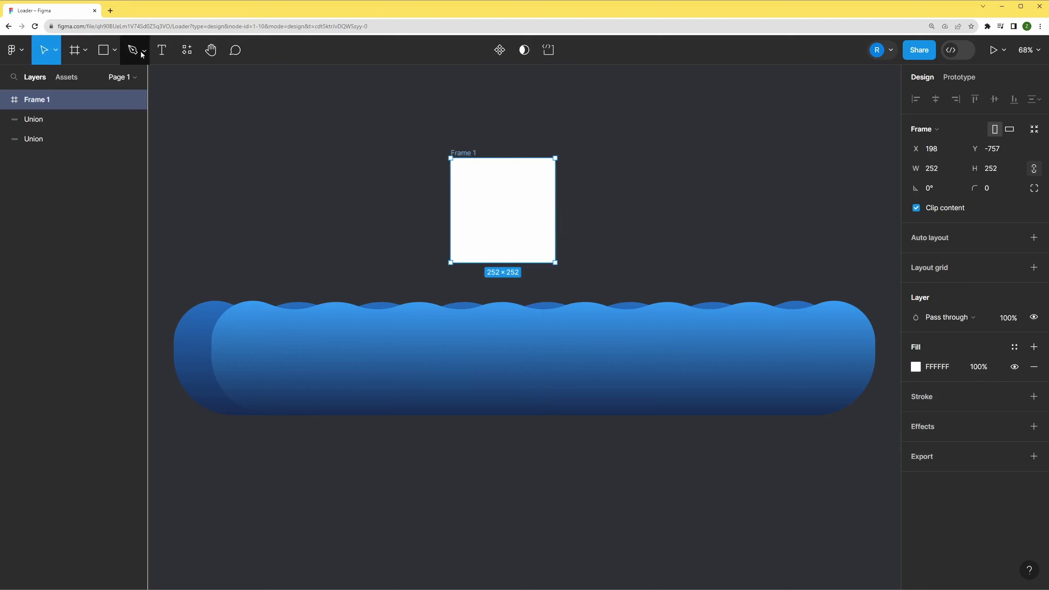
click(114, 51)
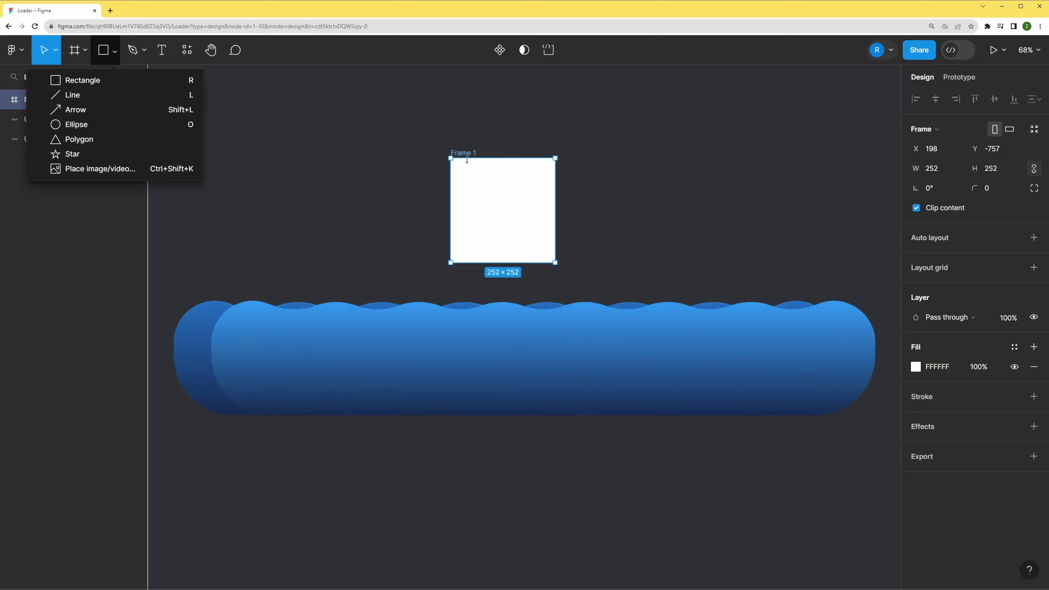
drag(975, 188, 561, 185)
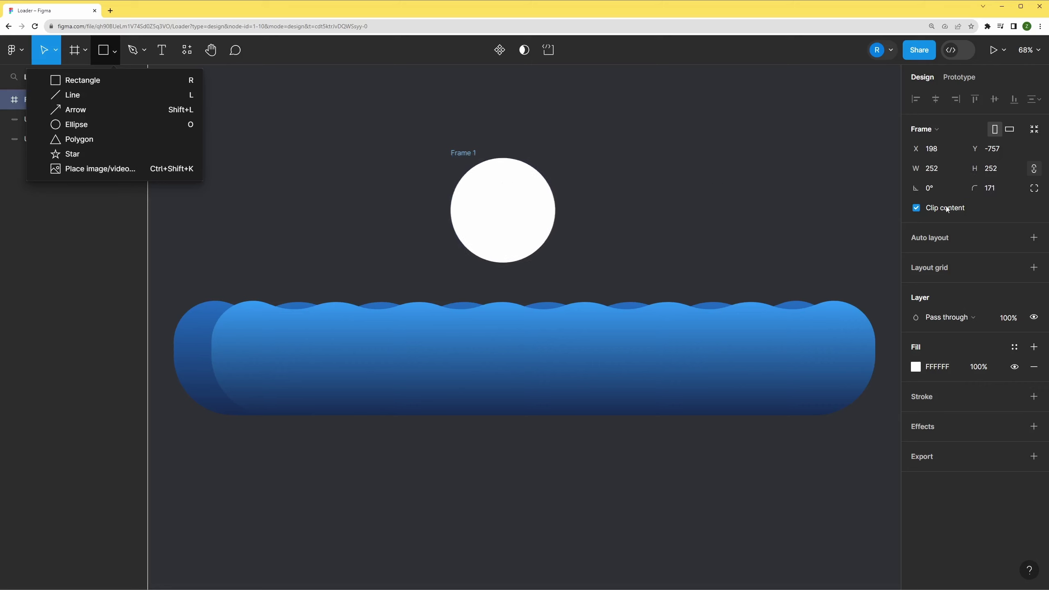
click(586, 253)
Nest both wave Unions inside Frame 1 and lower them to Y 252 below the circle
drag(351, 278, 503, 387)
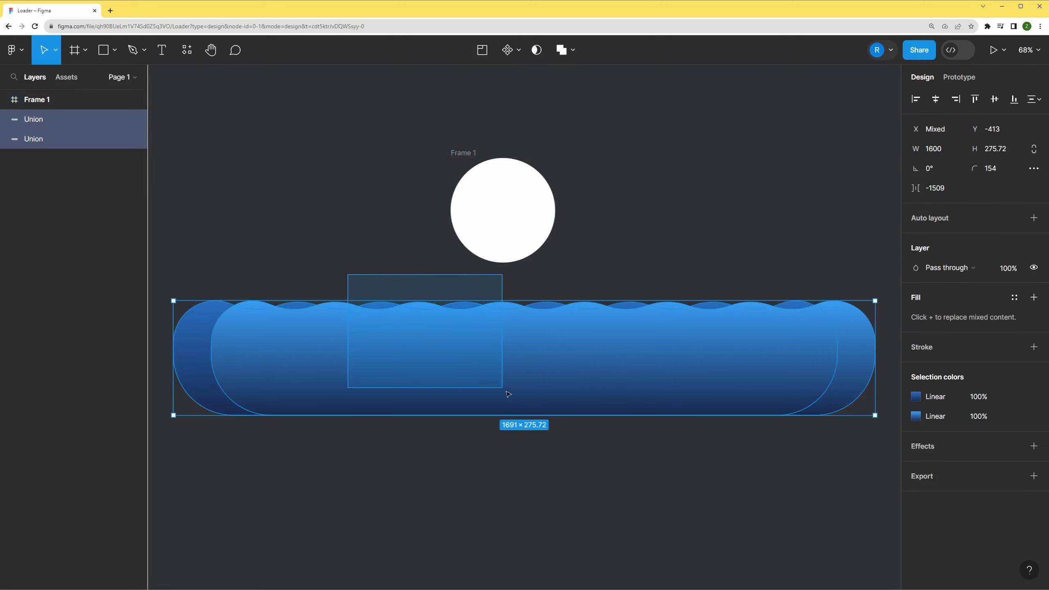
drag(434, 389, 507, 245)
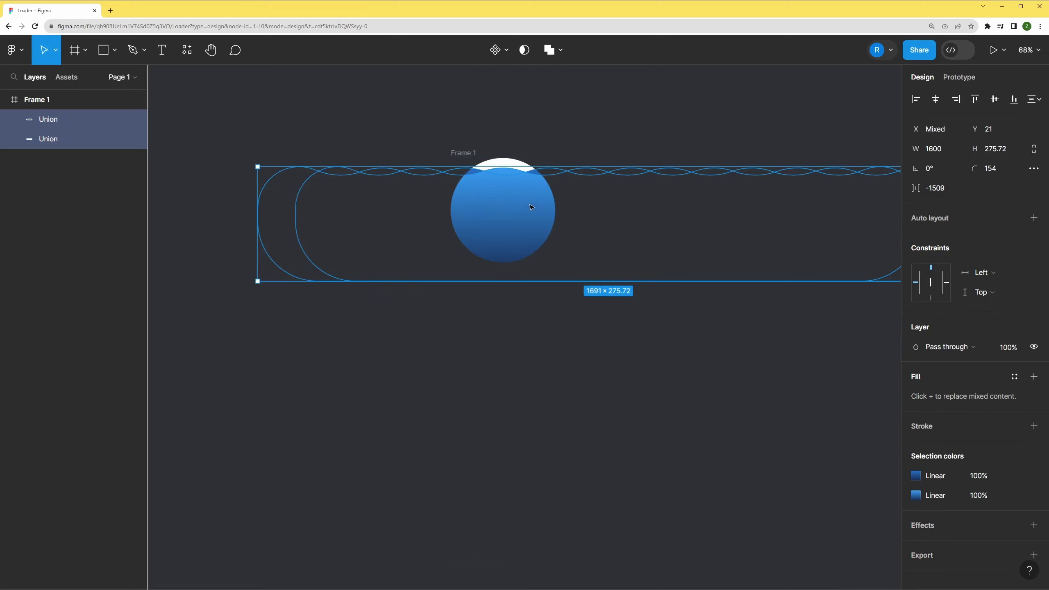
mouse_move(531, 207)
mouse_down()
mouse_move(487, 257)
mouse_move(532, 198)
mouse_move(504, 211)
mouse_move(517, 210)
mouse_up()
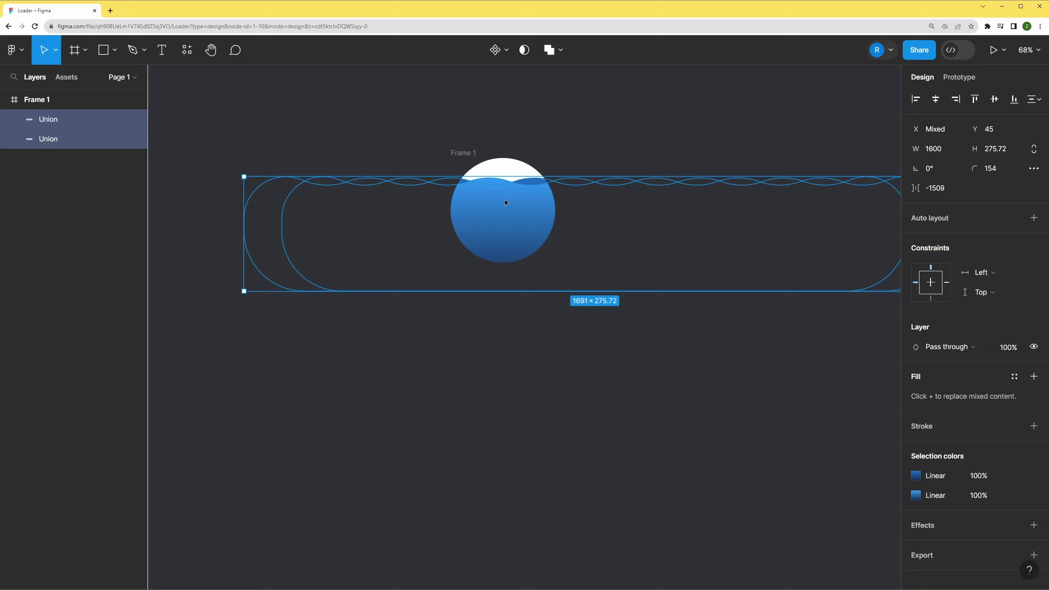
drag(506, 202, 508, 281)
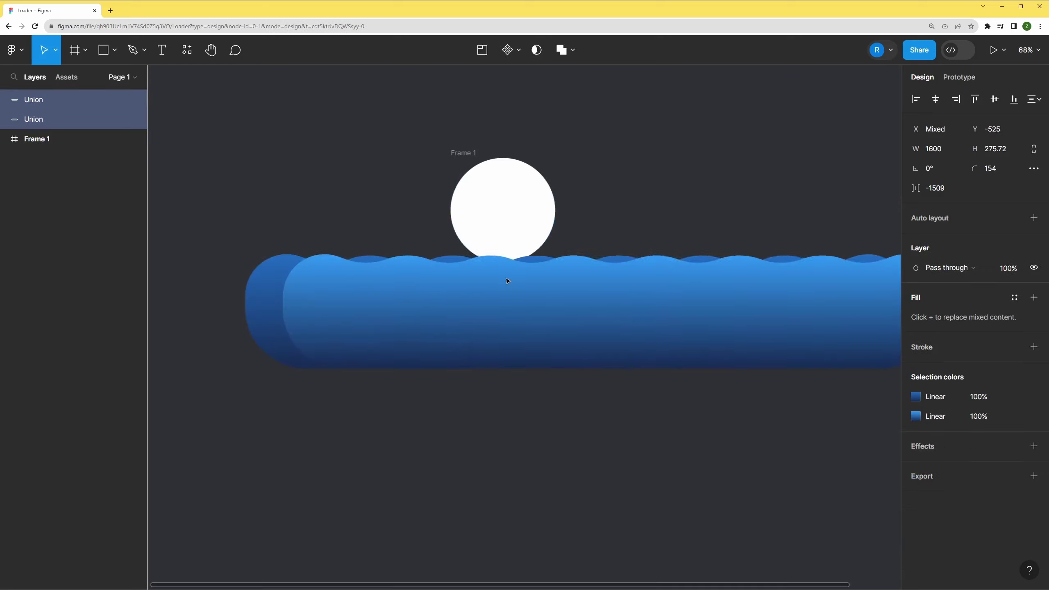
mouse_move(507, 281)
mouse_down()
mouse_move(499, 215)
mouse_move(505, 287)
mouse_move(499, 230)
mouse_up()
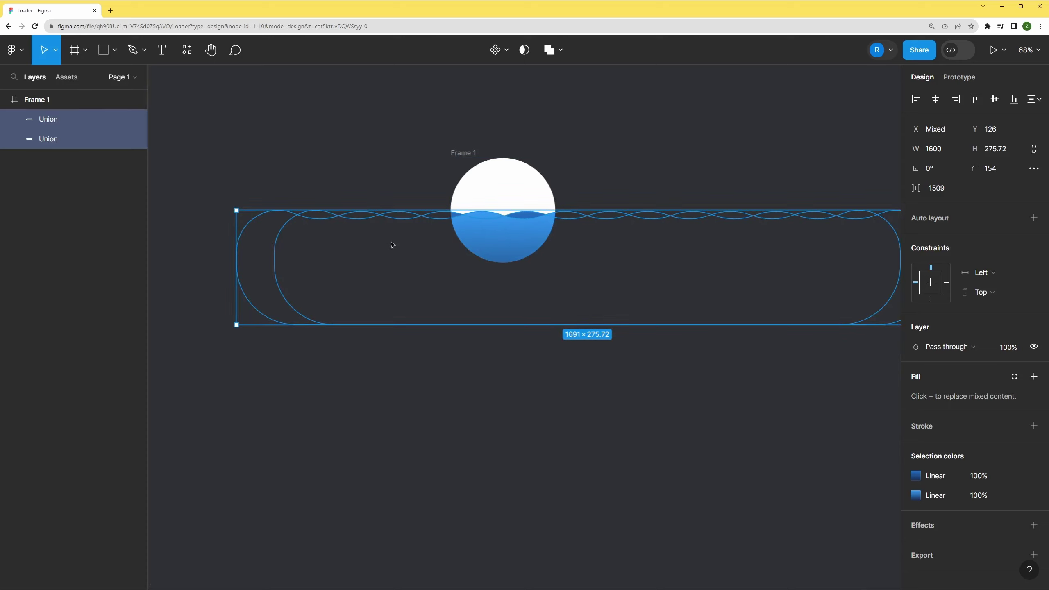
mouse_move(392, 244)
mouse_down()
mouse_move(417, 307)
mouse_move(476, 353)
mouse_move(447, 298)
mouse_move(450, 254)
mouse_move(468, 299)
mouse_move(452, 298)
mouse_move(446, 241)
mouse_up()
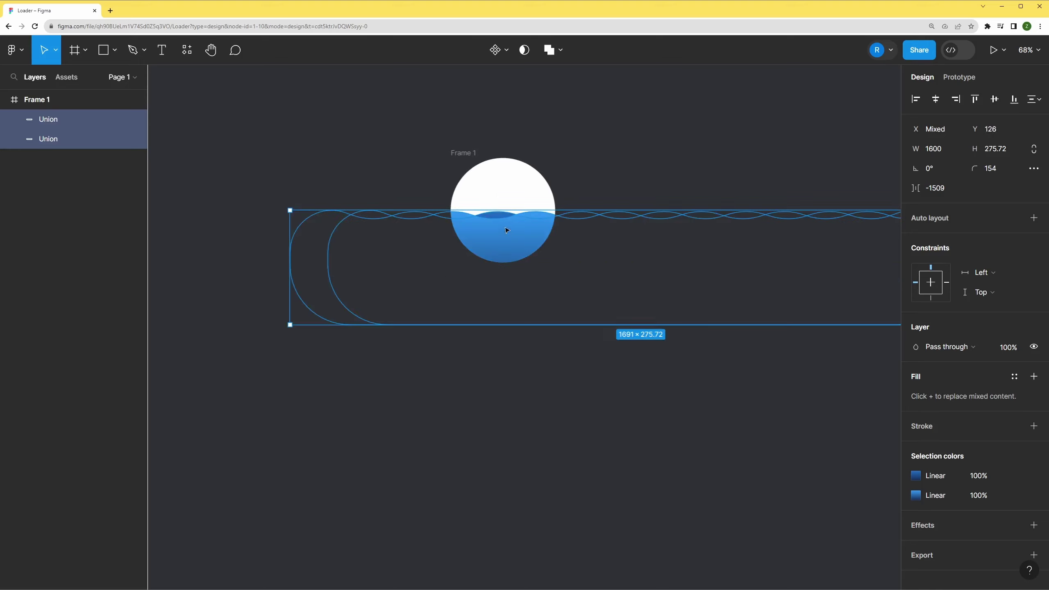
drag(507, 230, 500, 279)
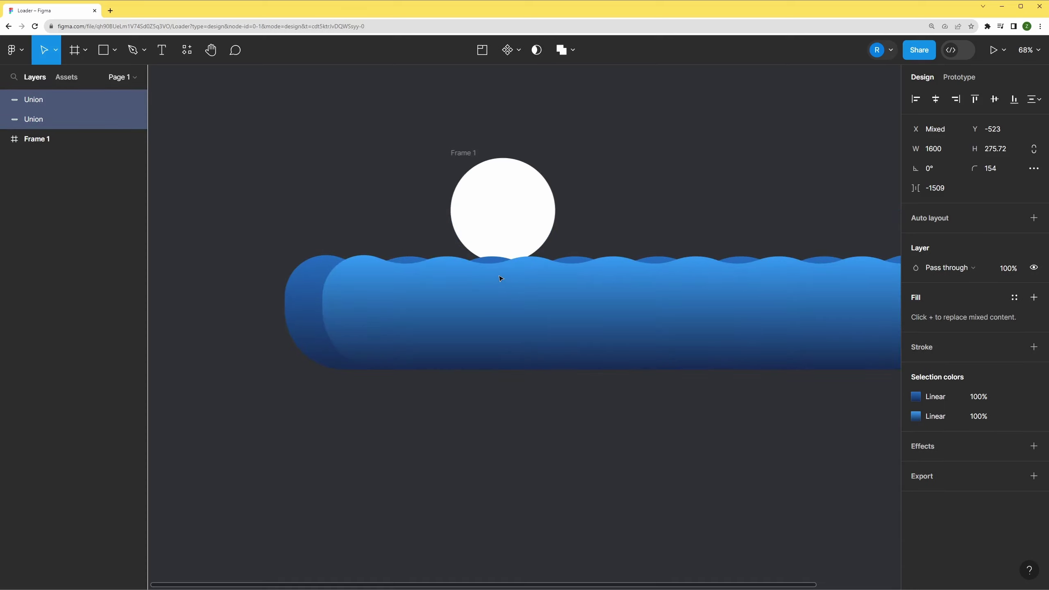
drag(500, 278, 494, 234)
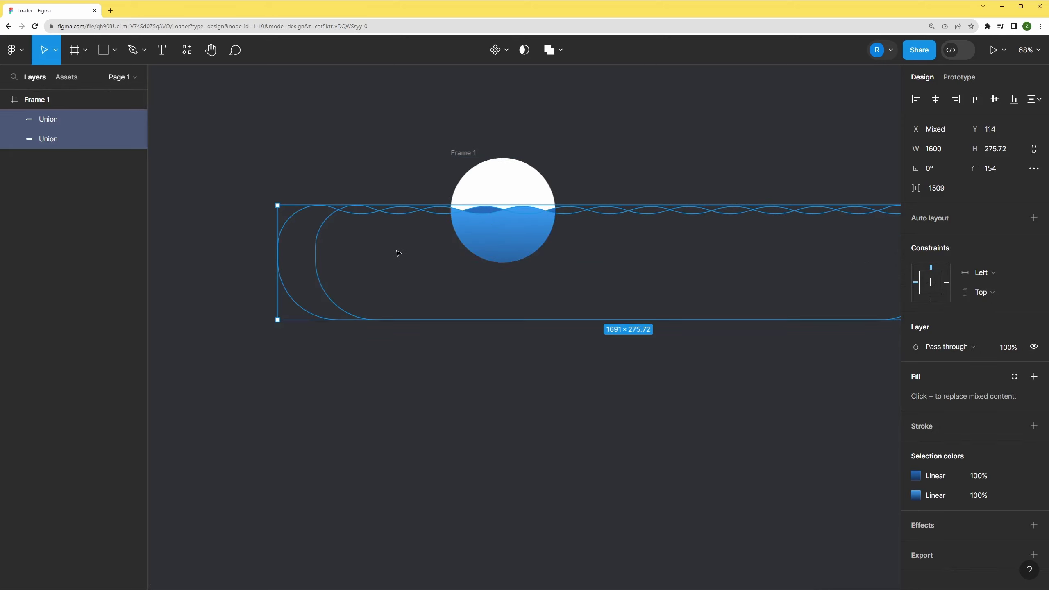
mouse_move(397, 253)
mouse_down()
mouse_move(399, 305)
mouse_move(416, 305)
mouse_up()
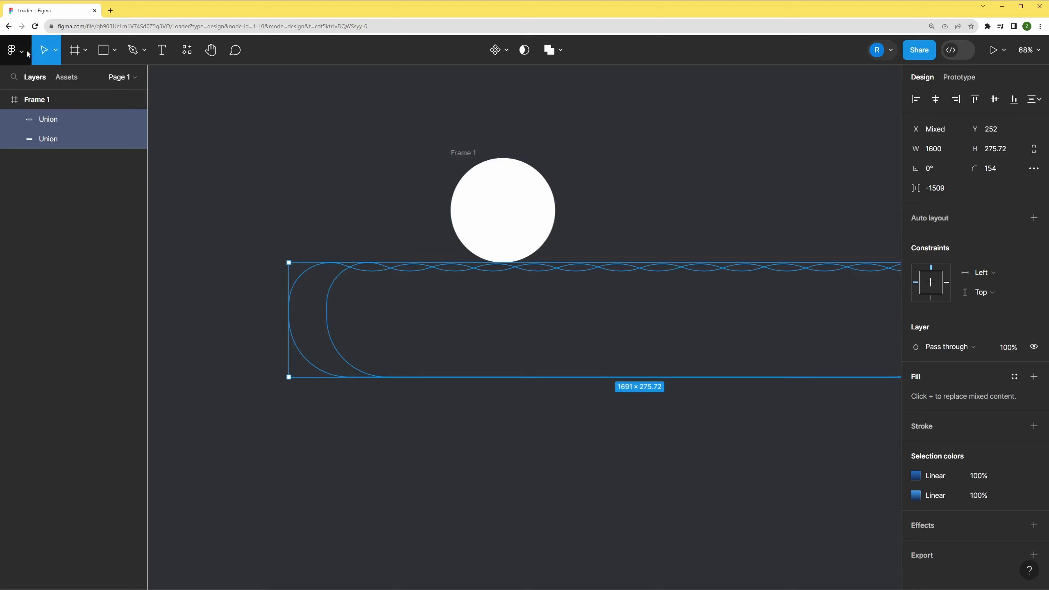
Turn on outline view and shift the first wave Union to the right
click(15, 50)
mouse_move(59, 160)
mouse_move(203, 233)
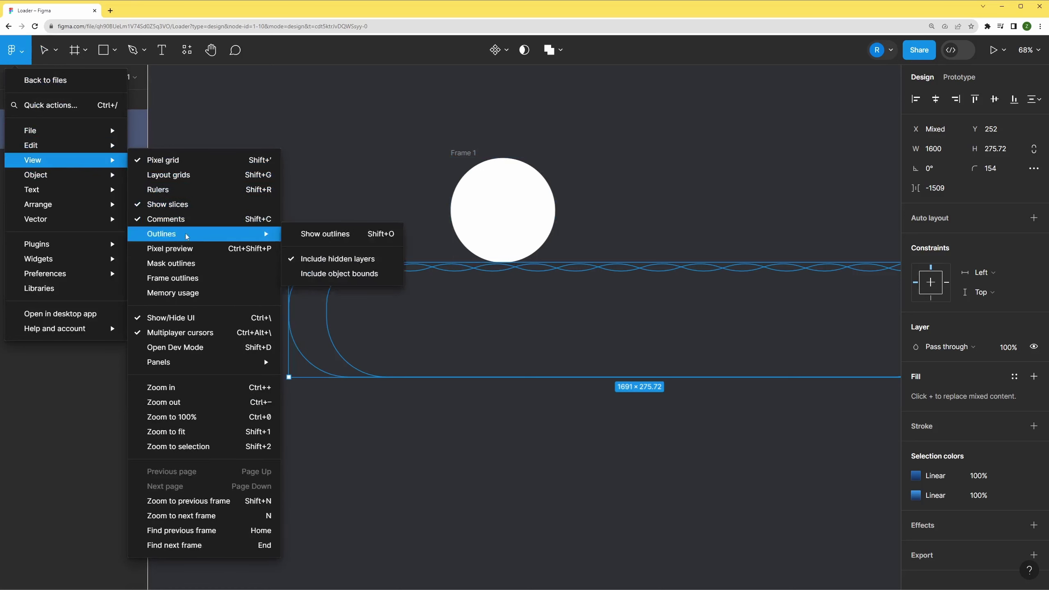
click(318, 234)
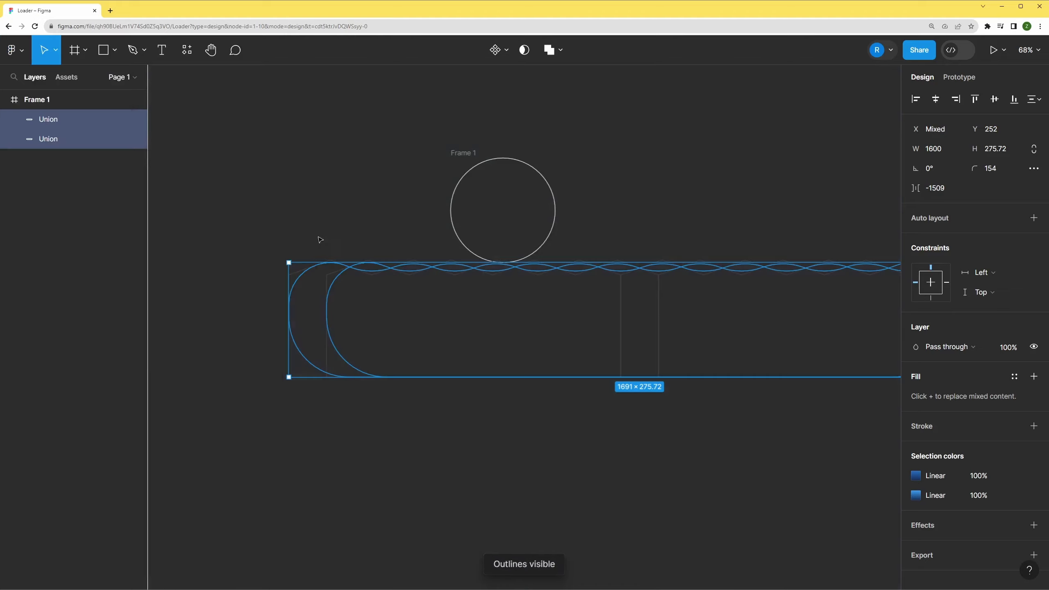
click(58, 118)
drag(452, 329, 545, 332)
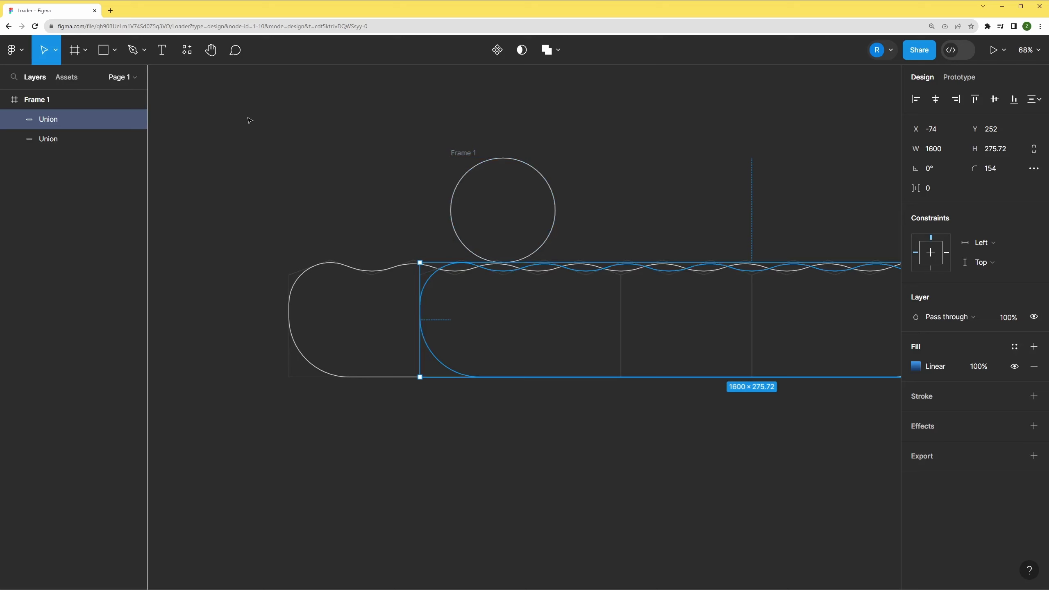
Move the second wave Union far left to X -1170, then select Frame 1
click(362, 341)
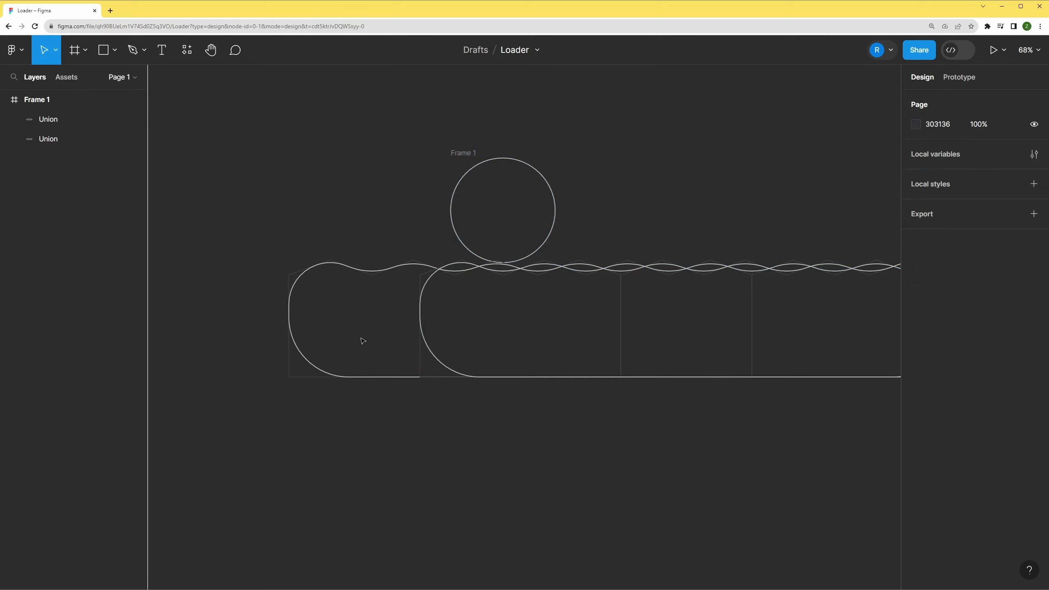
click(367, 272)
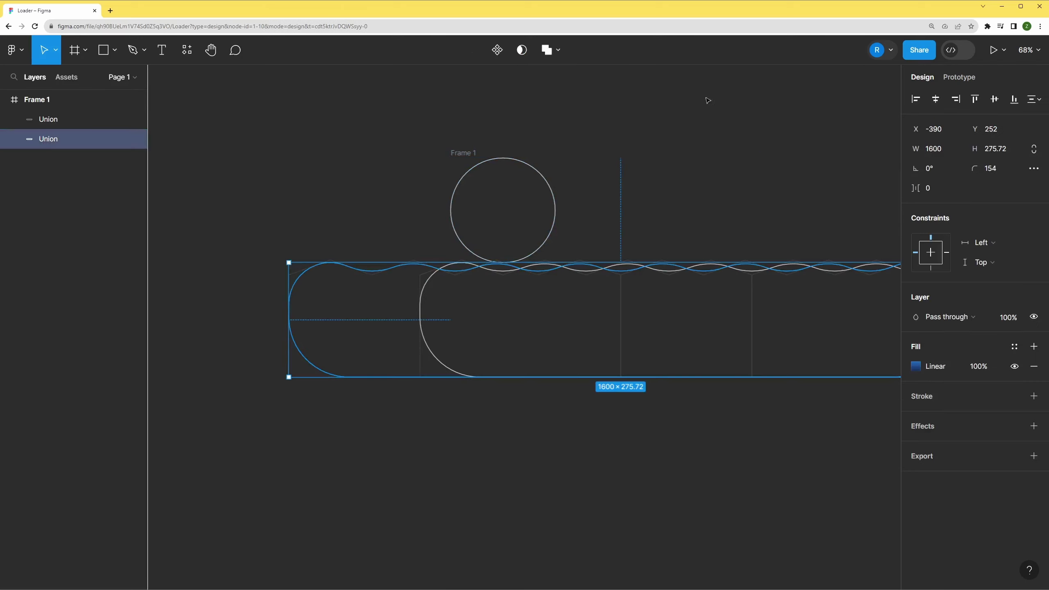
drag(386, 351, 285, 348)
key(shift+Left)
key(shift+Left)
key(shift+Left)
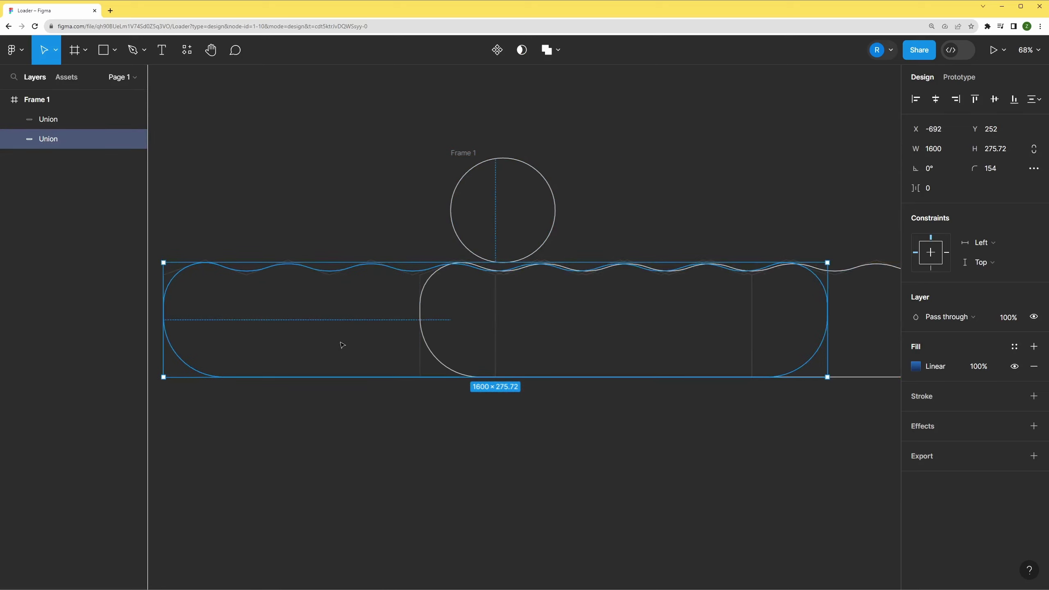
key(shift+Left)
key(shift+Left)
key(shift+Left)
key(shift+Left)
key(shift+Left)
key(shift+Left)
key(shift+Left)
key(shift+Left)
drag(711, 337, 586, 333)
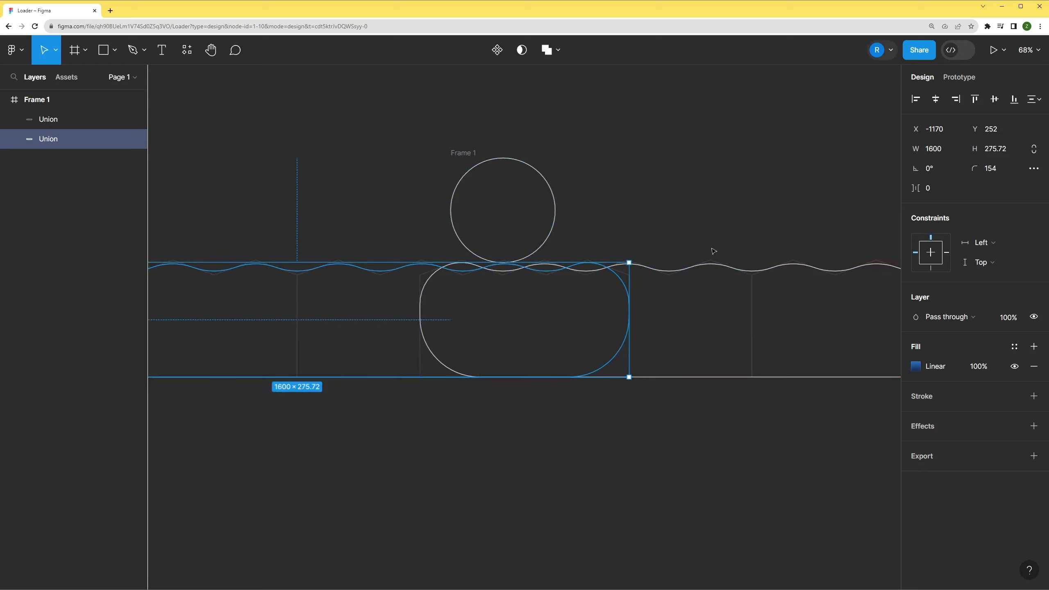
click(704, 202)
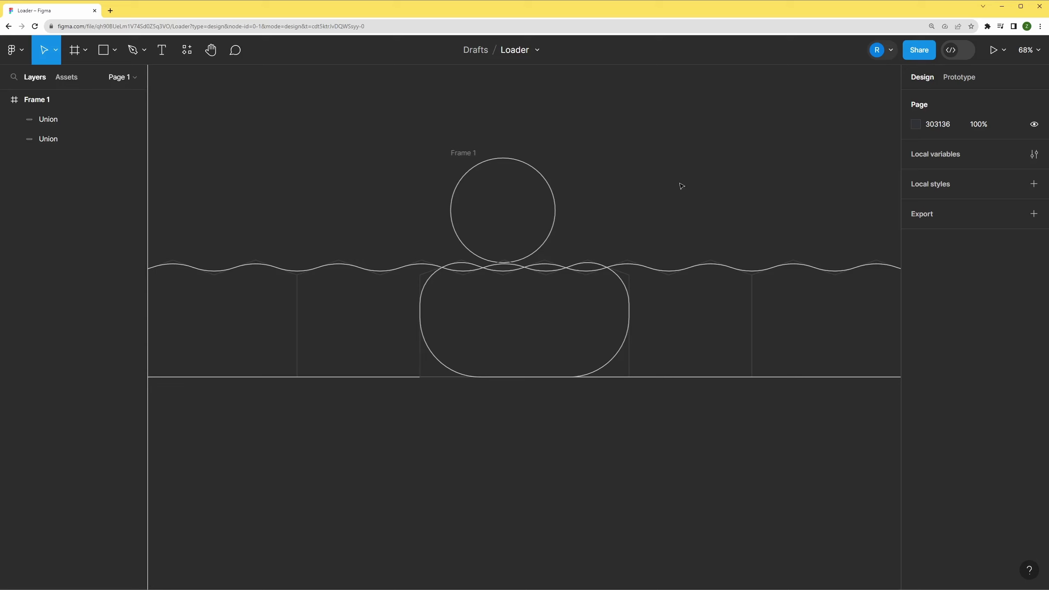
click(514, 169)
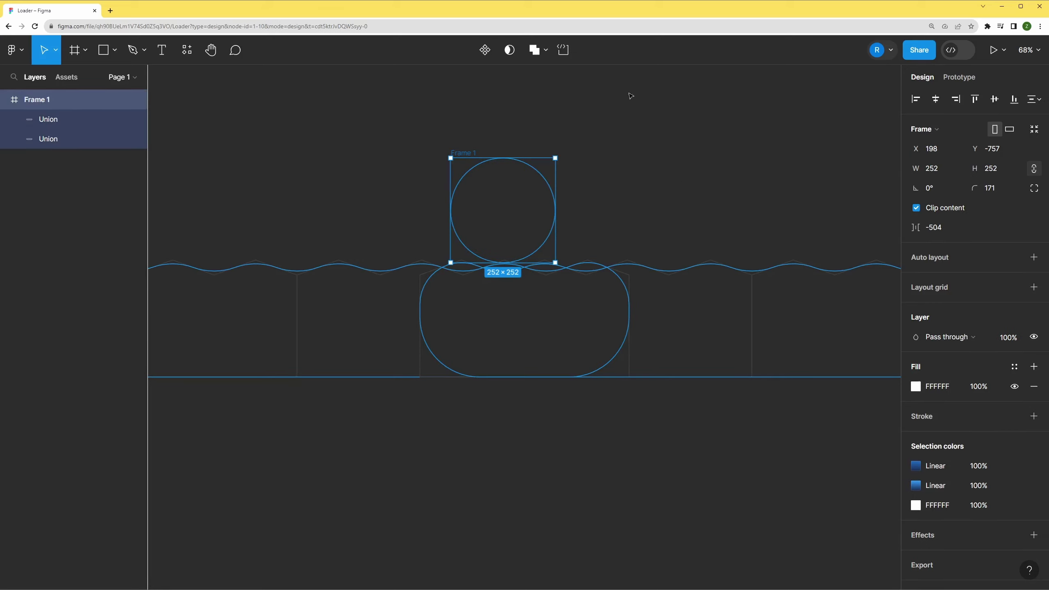
Make Frame 1 a component with Default and Variant2 variants, and turn outline view off
click(486, 50)
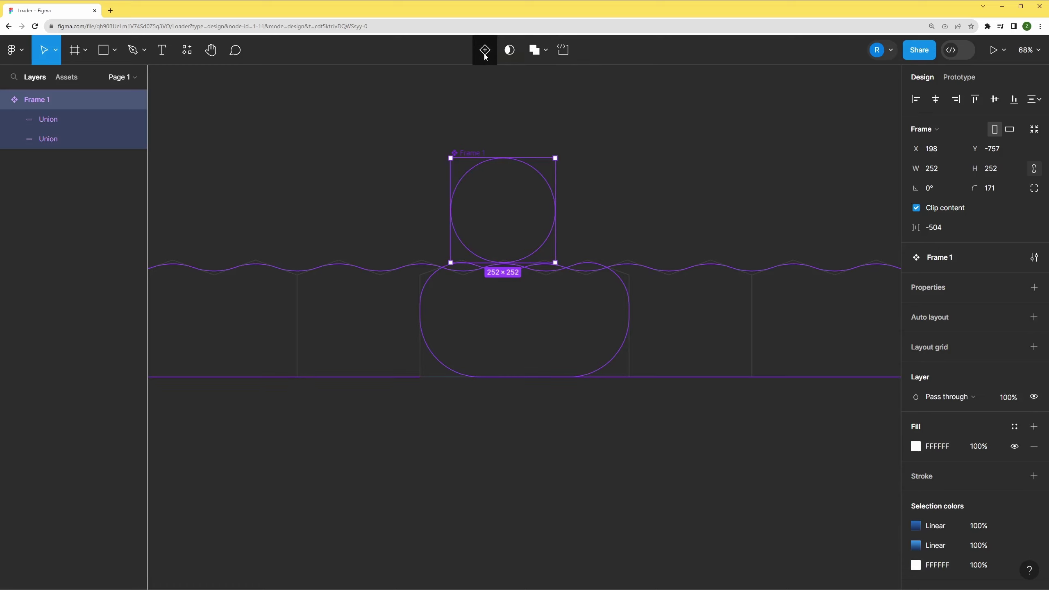
key(ctrl+y)
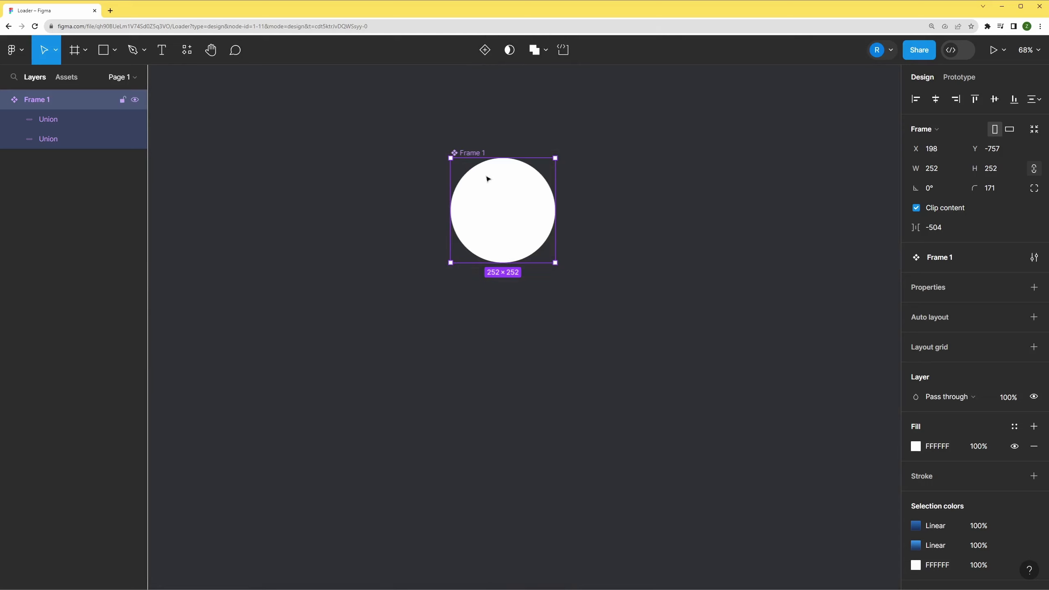
click(485, 51)
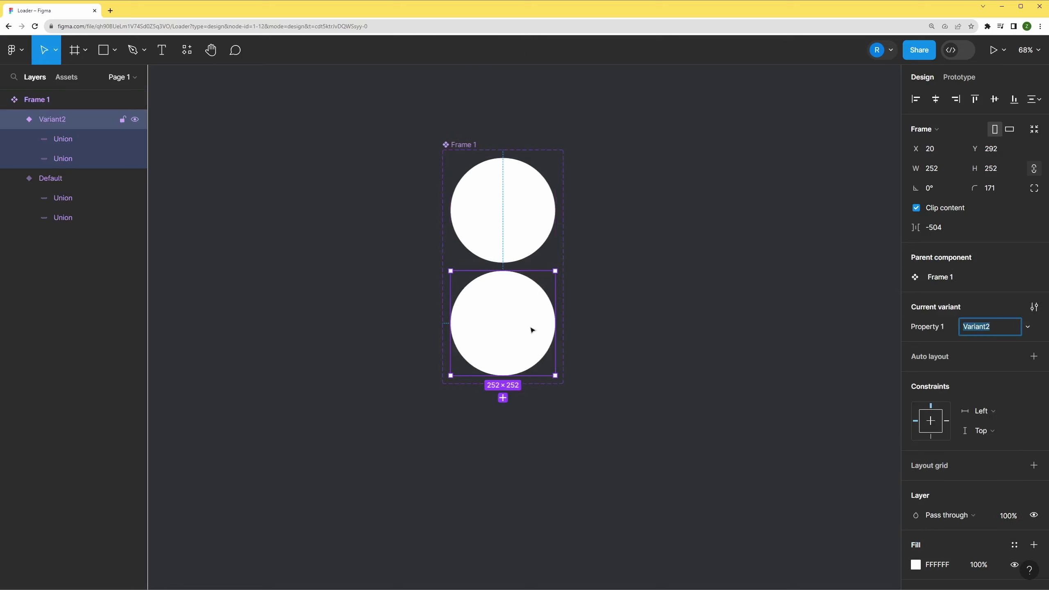
Raise Variant2's first gradient wave so its lower circle fills with blue
click(76, 140)
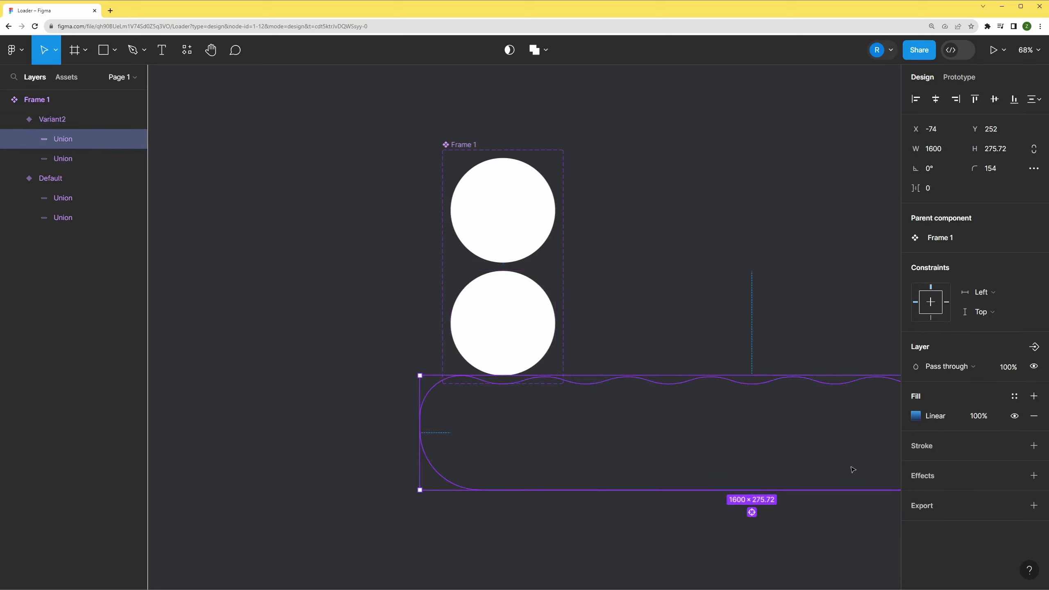
mouse_move(851, 468)
mouse_down()
mouse_move(645, 383)
mouse_move(512, 356)
mouse_up()
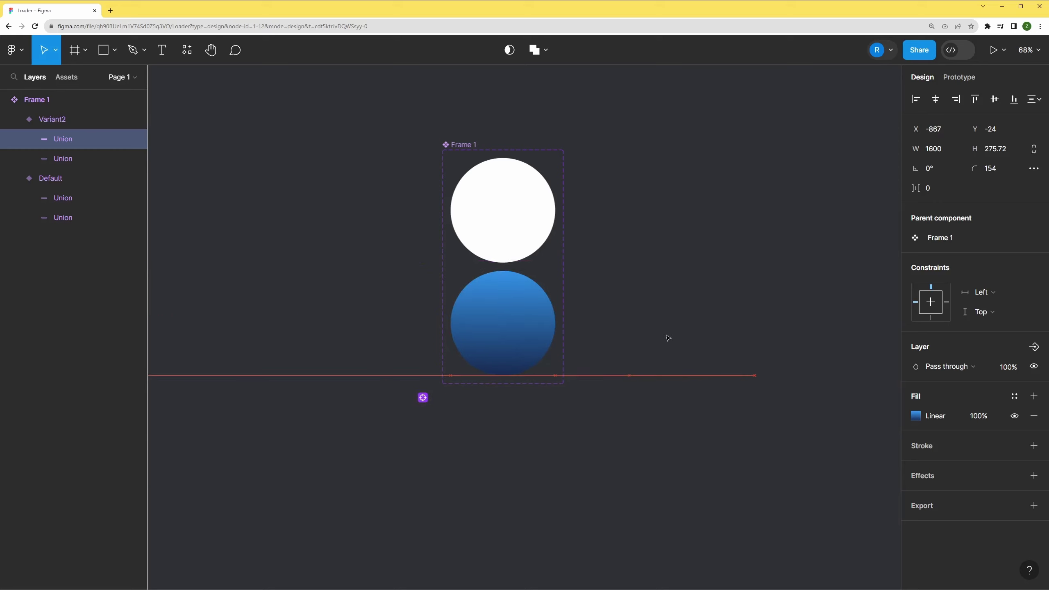
drag(512, 356, 665, 338)
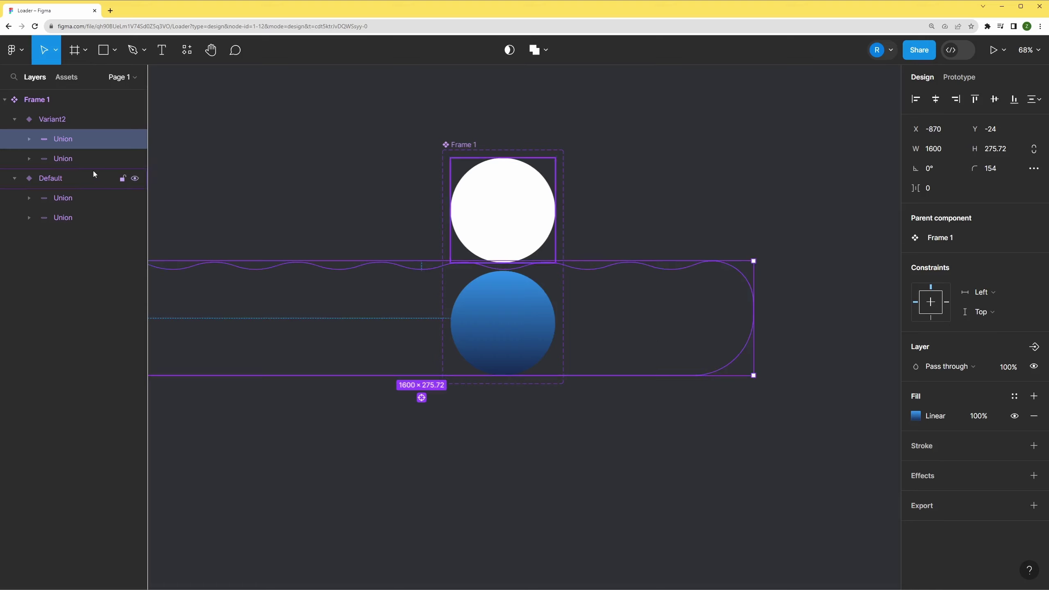
click(67, 158)
Move Variant2's second wave to X -866, Y -23 so it fills the lower circle
drag(319, 500, 548, 330)
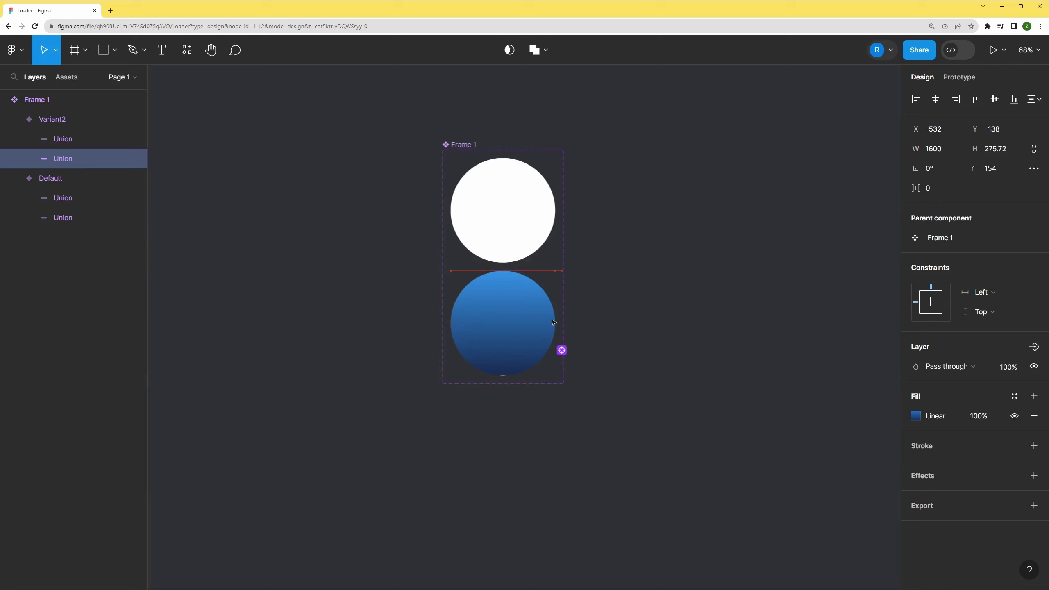
mouse_move(548, 331)
mouse_down()
mouse_move(544, 343)
mouse_move(594, 346)
mouse_up()
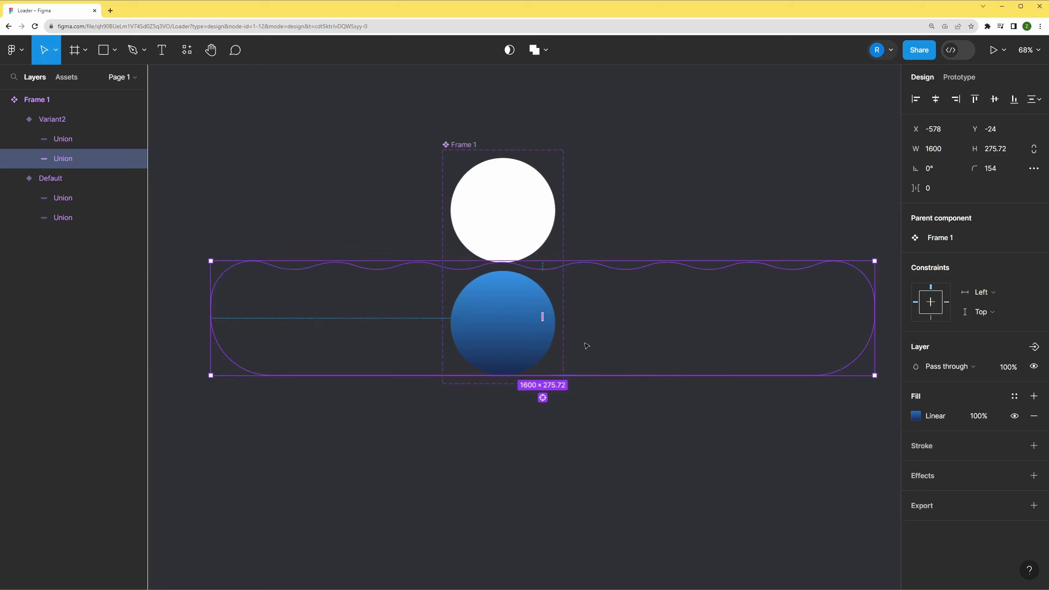
key(shift+Right)
key(shift+Right)
key(shift+Right)
key(shift+Right)
key(shift+Right)
drag(500, 339, 526, 338)
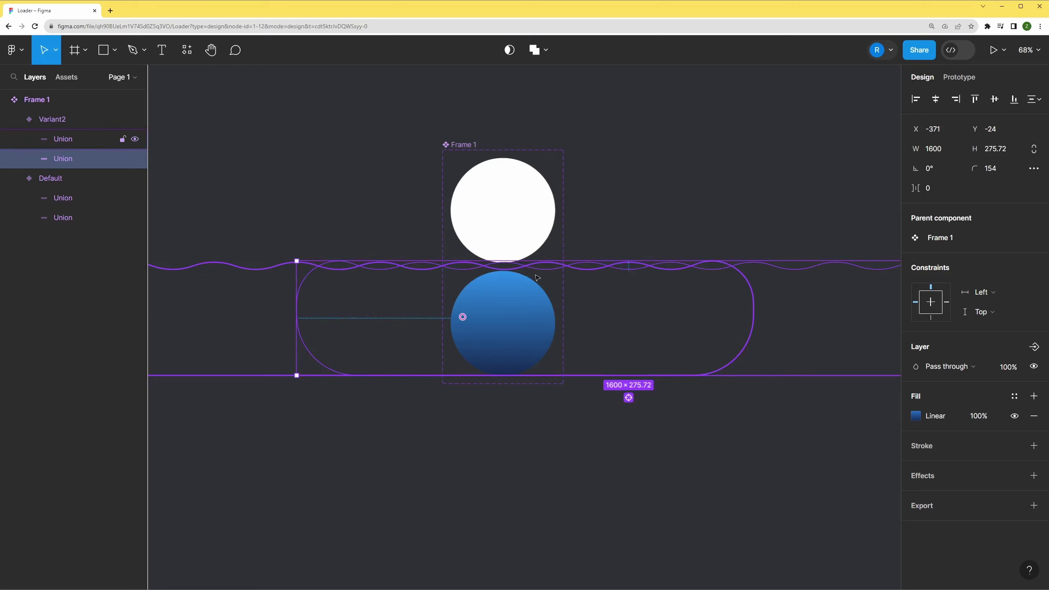
click(256, 325)
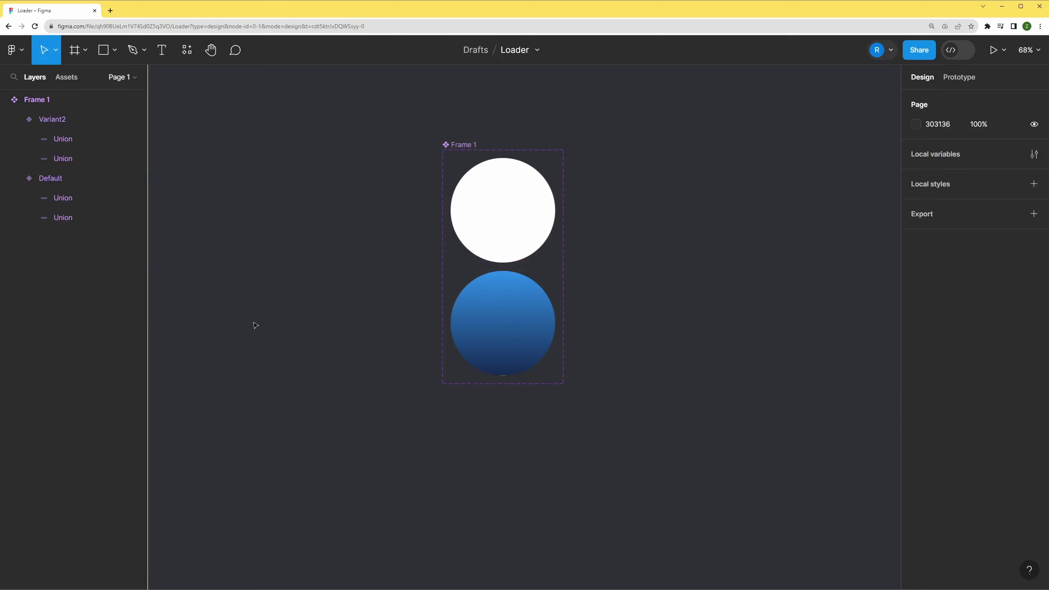
Reselect Variant2's first wave and nudge it down one unit
click(66, 140)
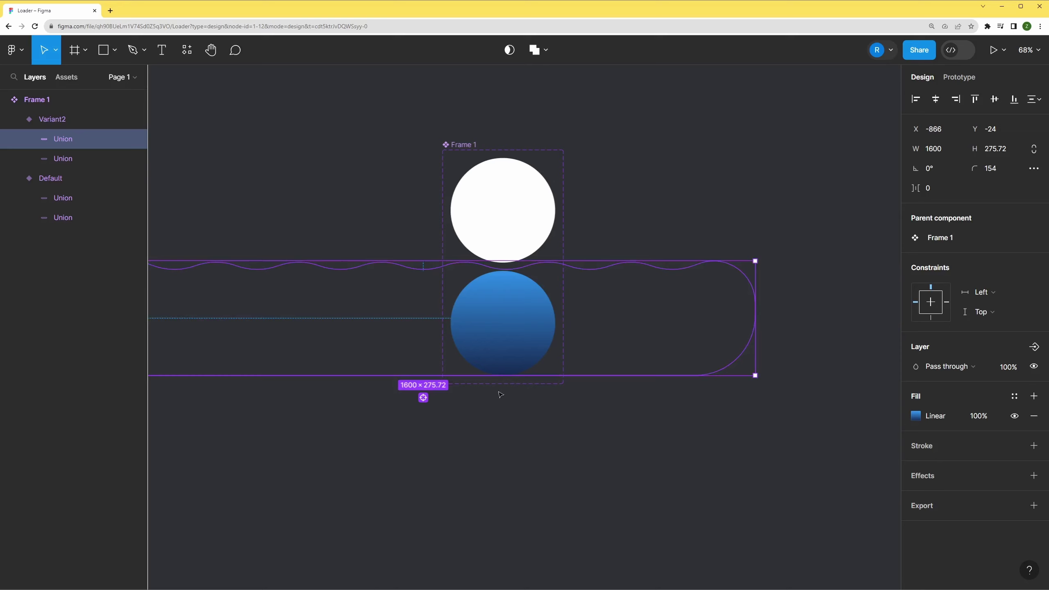
click(520, 423)
scroll(515, 396, up, 3)
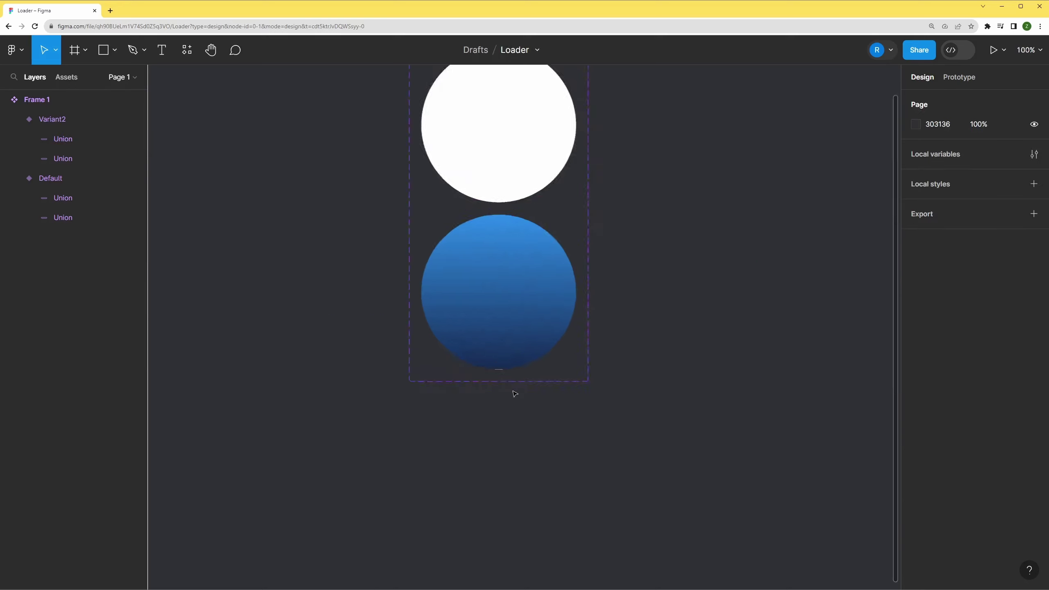
scroll(506, 376, up, 5)
scroll(496, 361, up, 3)
click(498, 282)
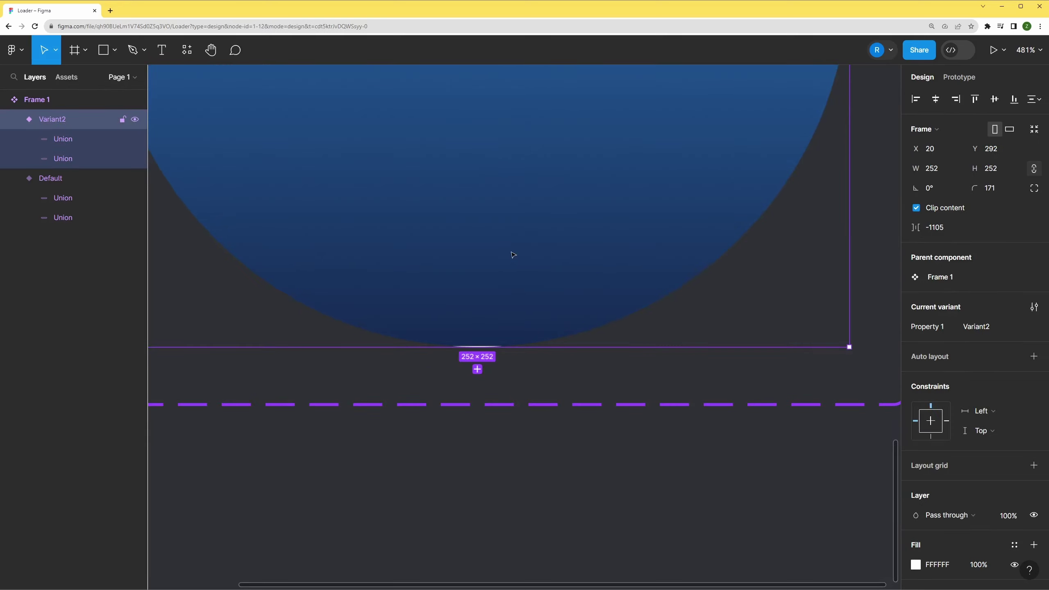
click(51, 140)
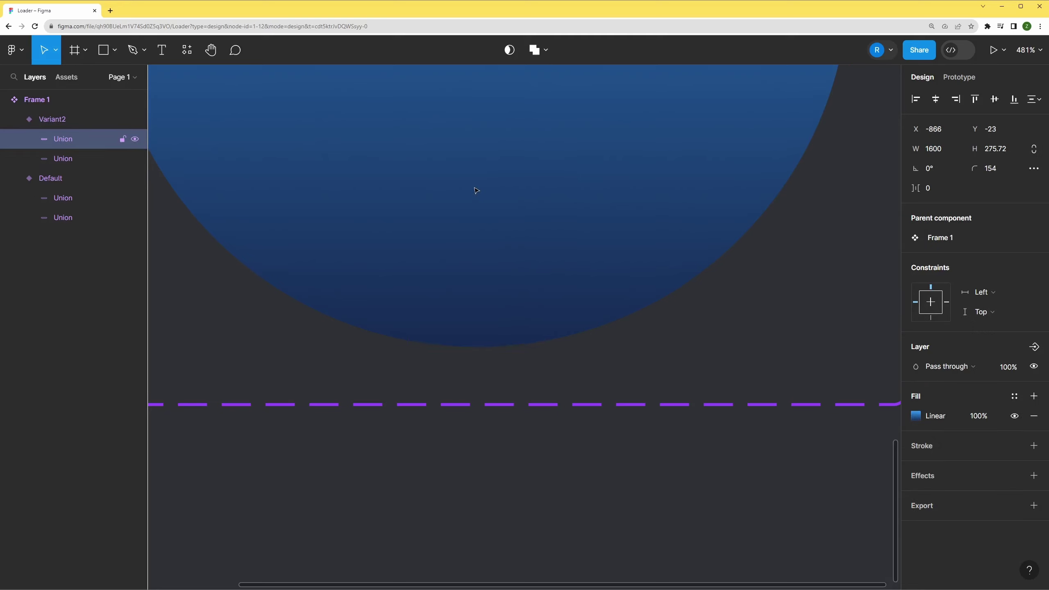
key(Down)
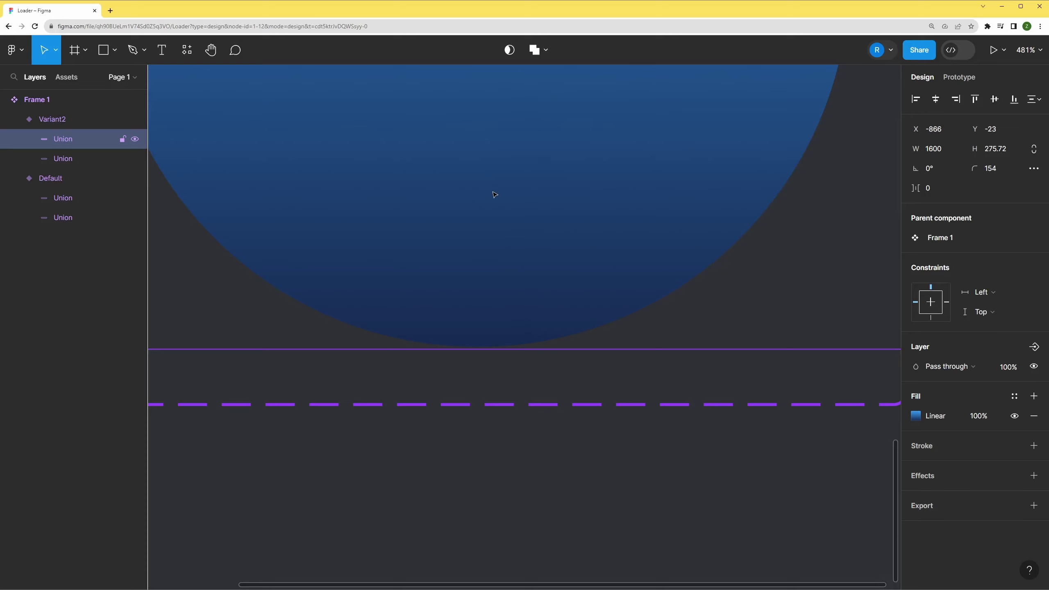
Zoom out to show the whole loader and select the Default variant frame
scroll(494, 195, down, 5)
scroll(512, 314, up, 2)
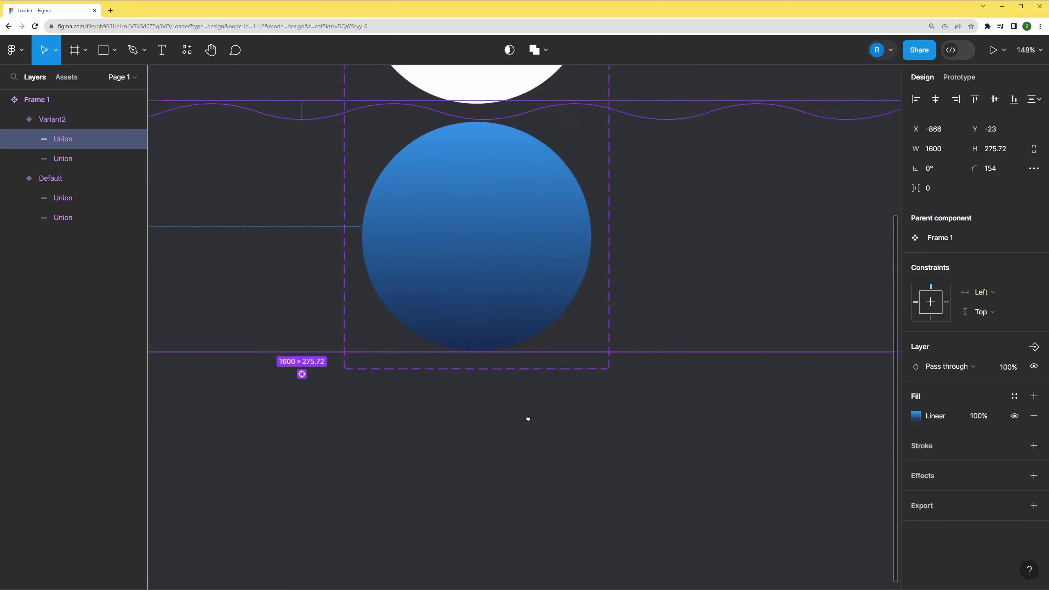
scroll(482, 283, up, 2)
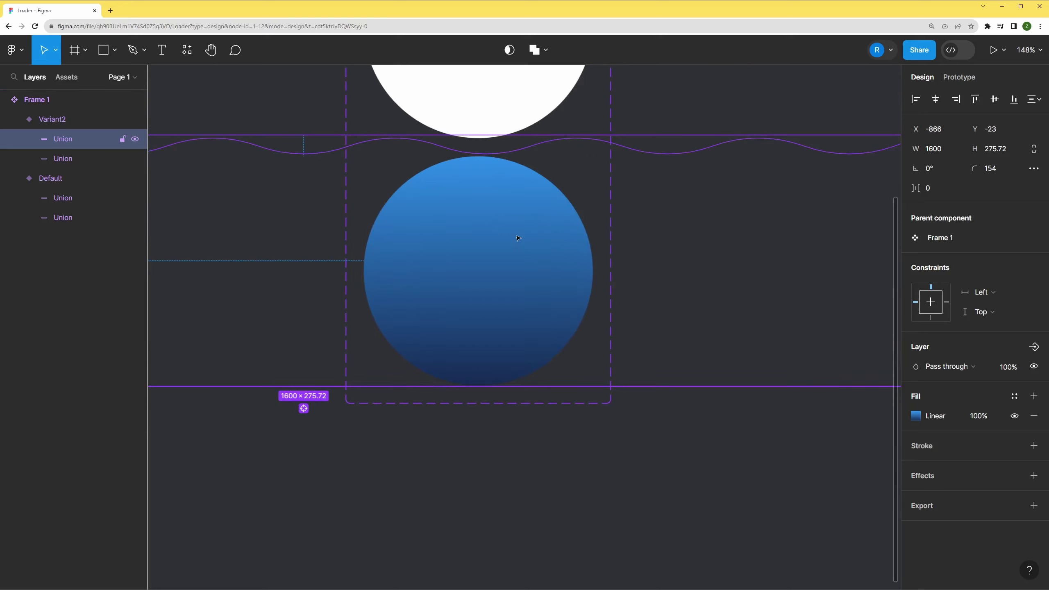
scroll(517, 238, up, 2)
scroll(520, 240, down, 2)
scroll(537, 239, down, 3)
drag(648, 235, 557, 272)
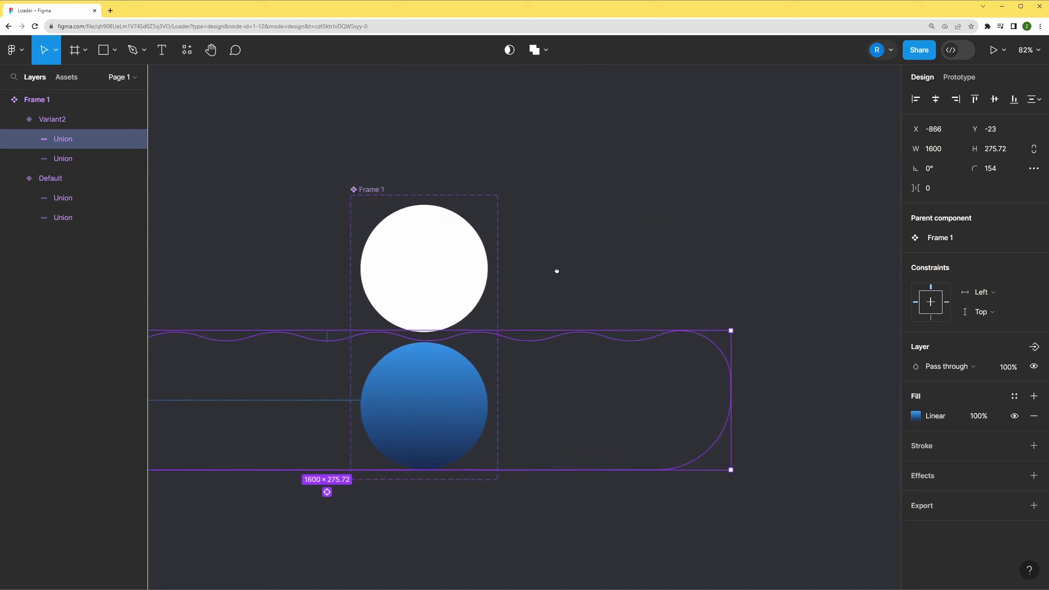
scroll(557, 271, down, 1)
click(459, 243)
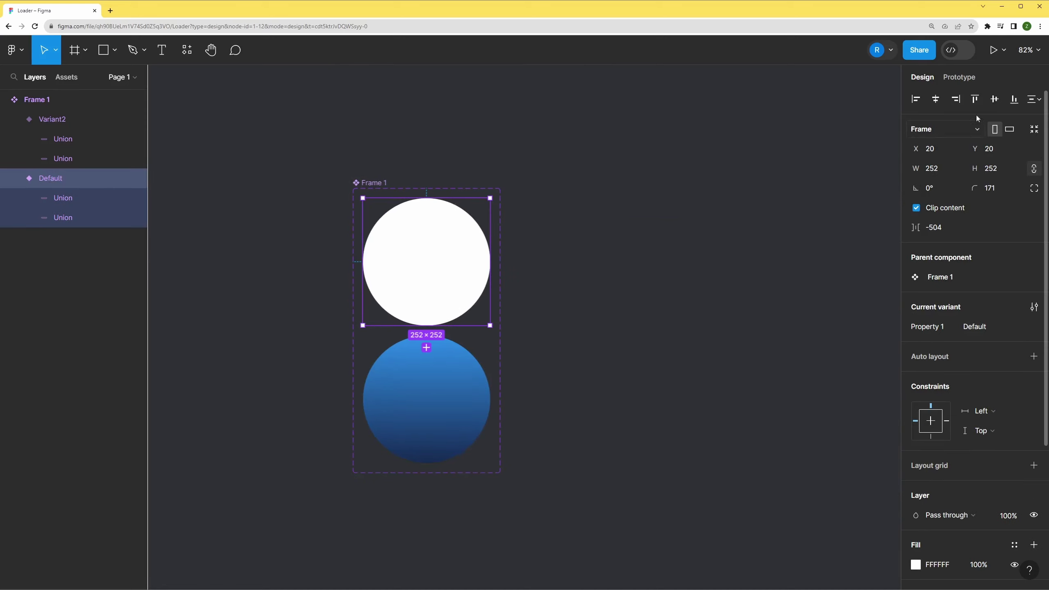
In prototyping, connect Default to Variant2 with a Change to action
click(968, 82)
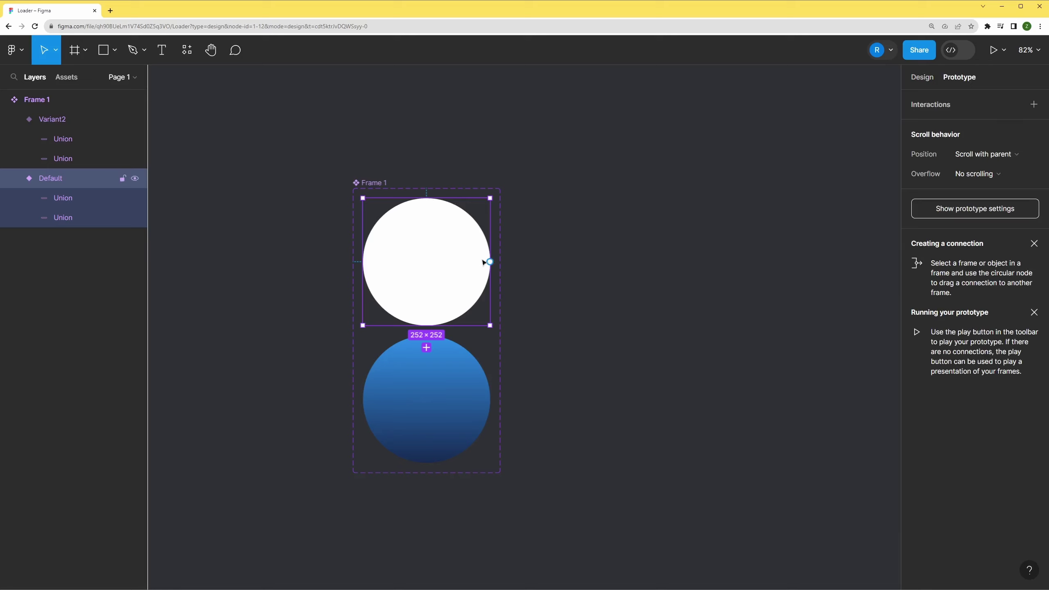
mouse_move(490, 262)
mouse_move(489, 261)
mouse_down()
mouse_move(490, 352)
mouse_move(465, 354)
mouse_up()
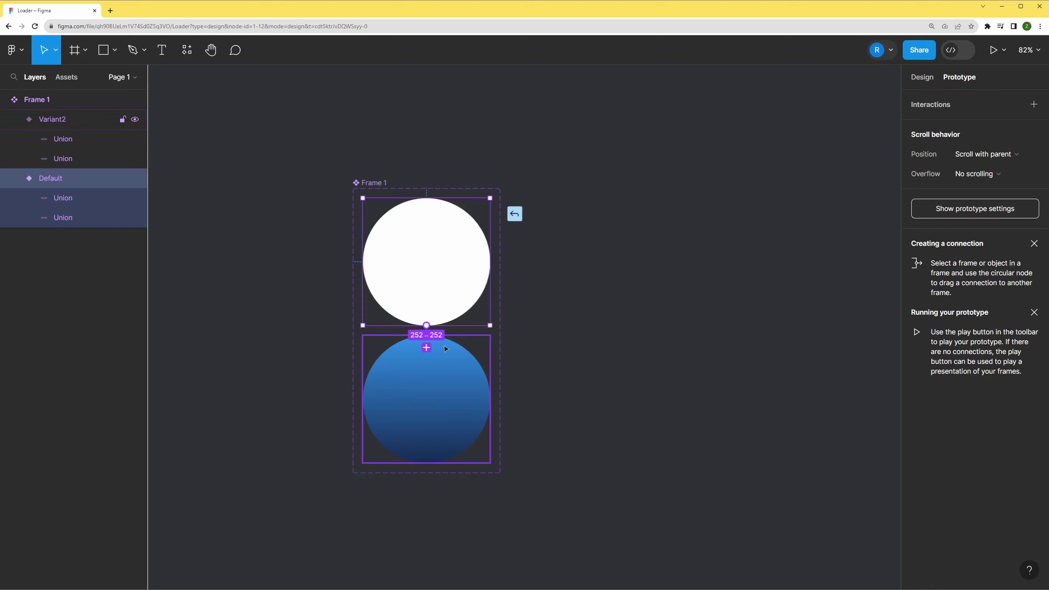
drag(445, 349, 444, 349)
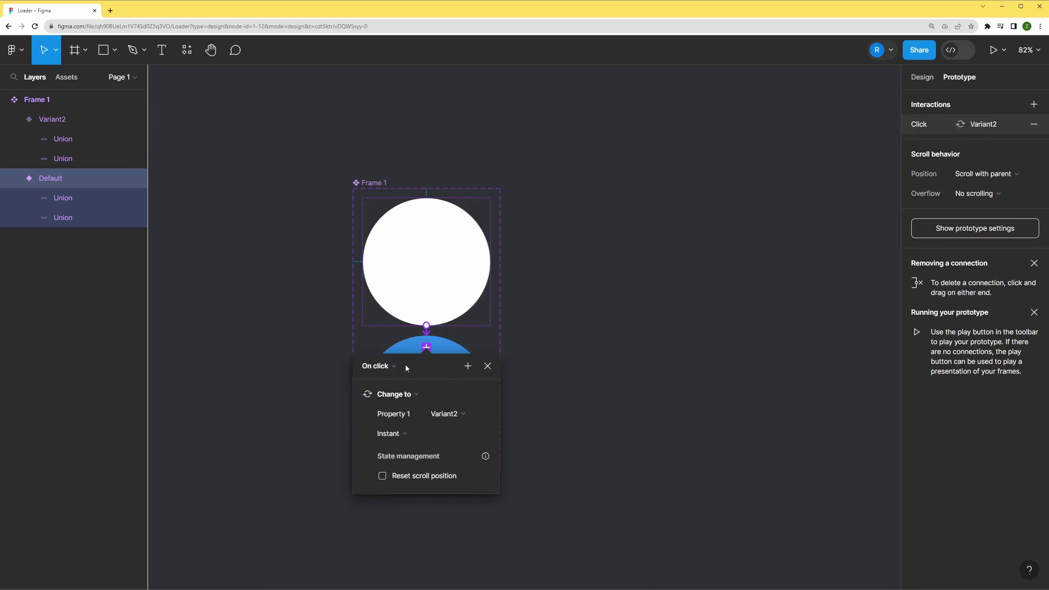
click(405, 400)
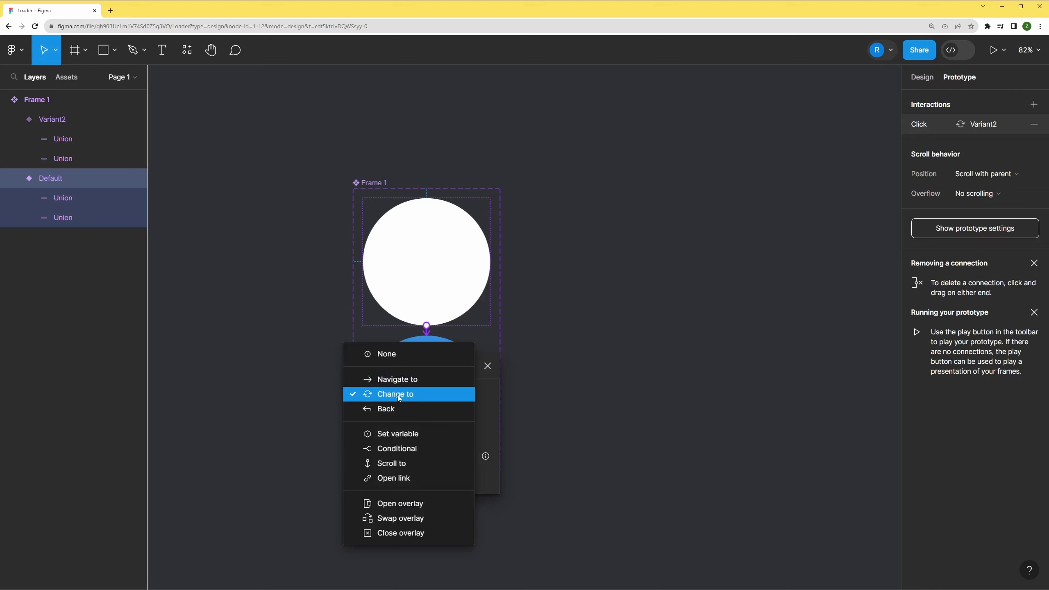
click(400, 398)
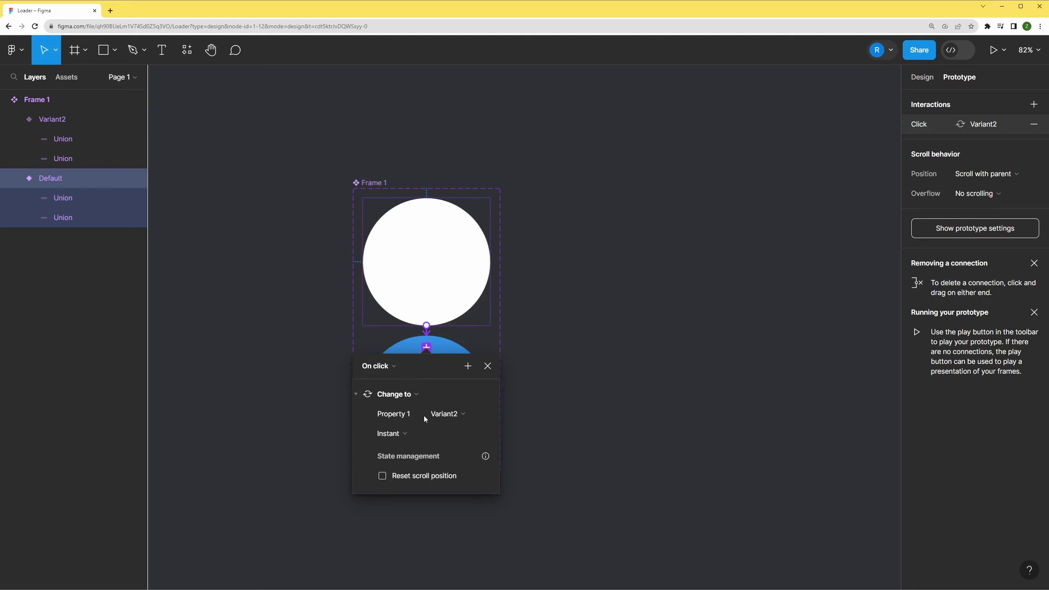
click(460, 415)
click(461, 417)
Set the interaction trigger to After delay with a delay of 0
click(377, 365)
click(407, 519)
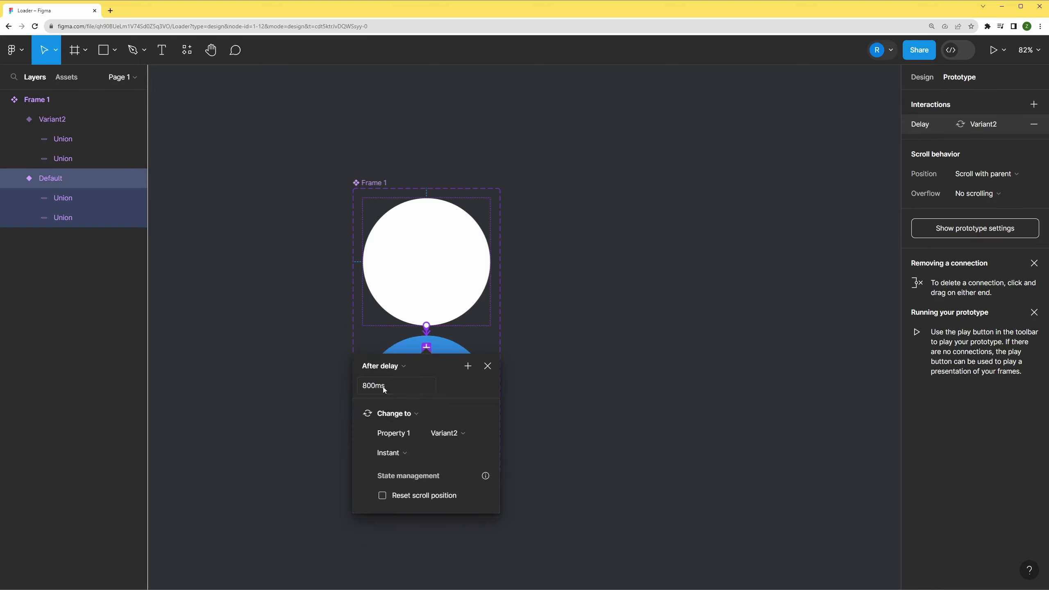
click(399, 385)
text(0)
key(Return)
Use a Smart animate transition lasting 3000ms and close the interaction popup
click(391, 453)
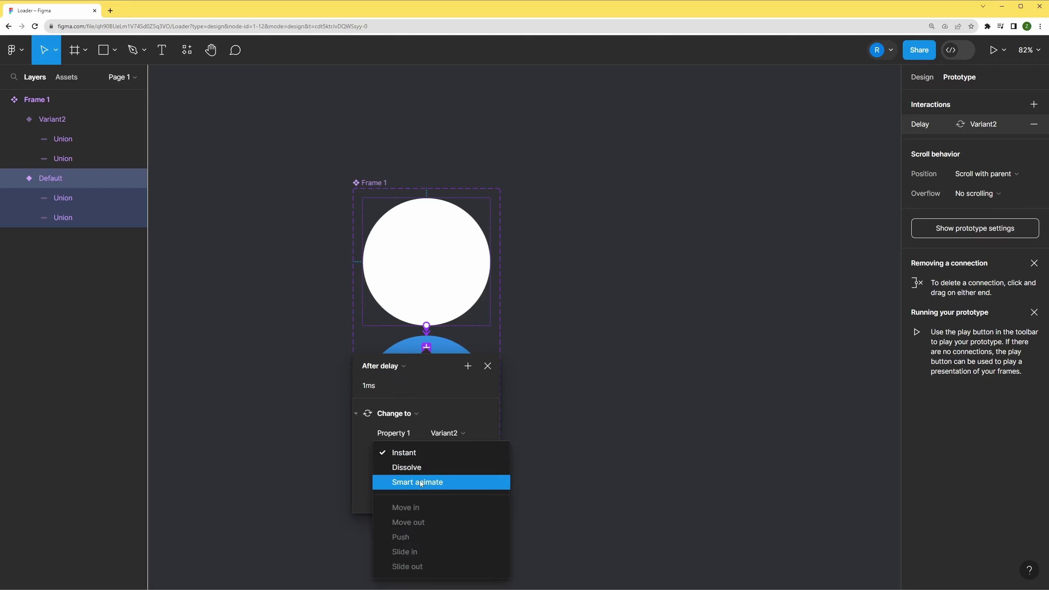
click(417, 482)
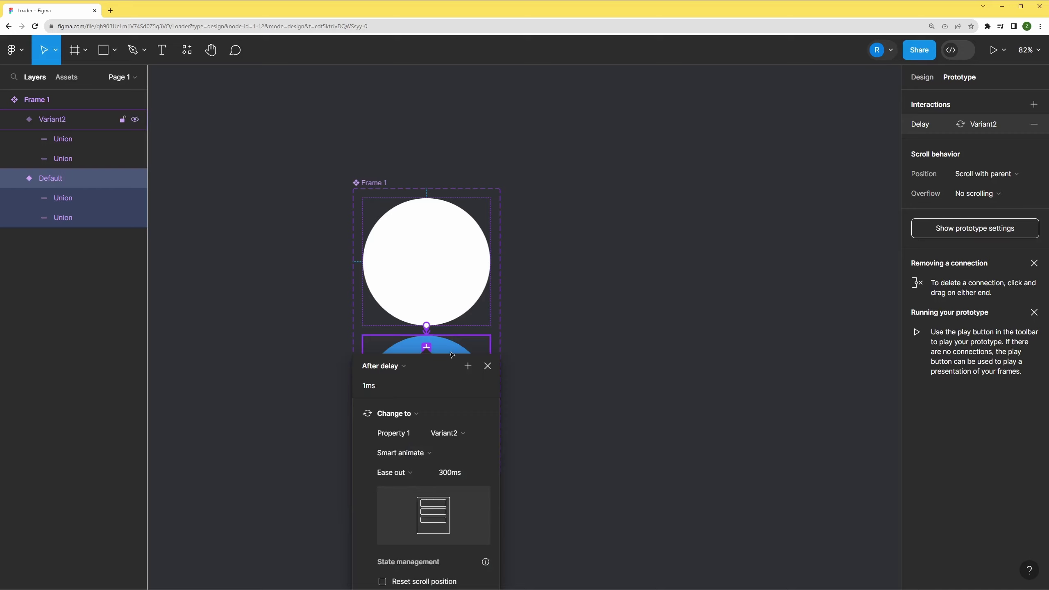
click(458, 474)
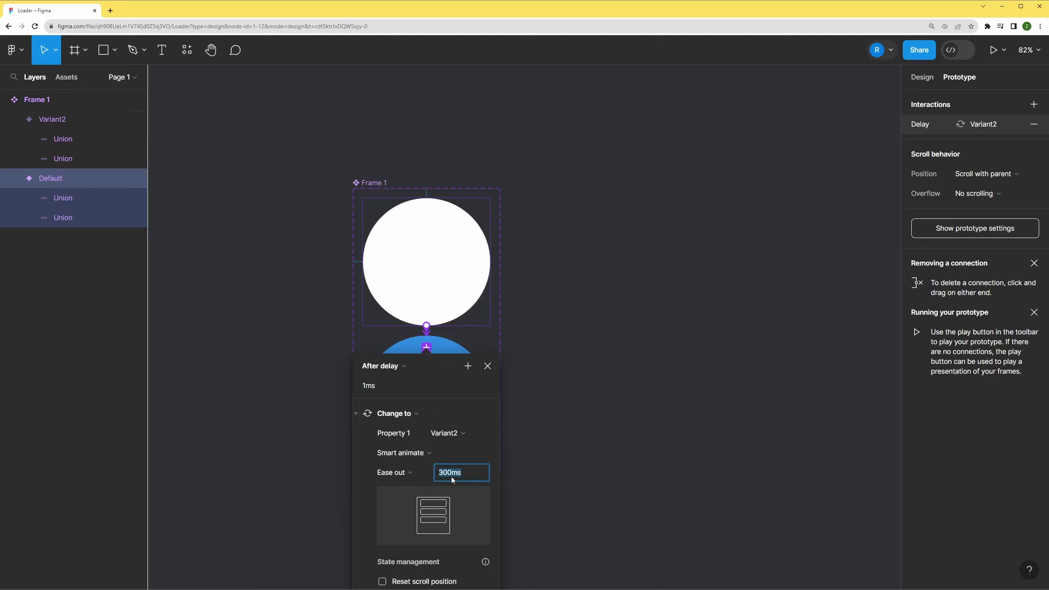
text(3000)
key(Return)
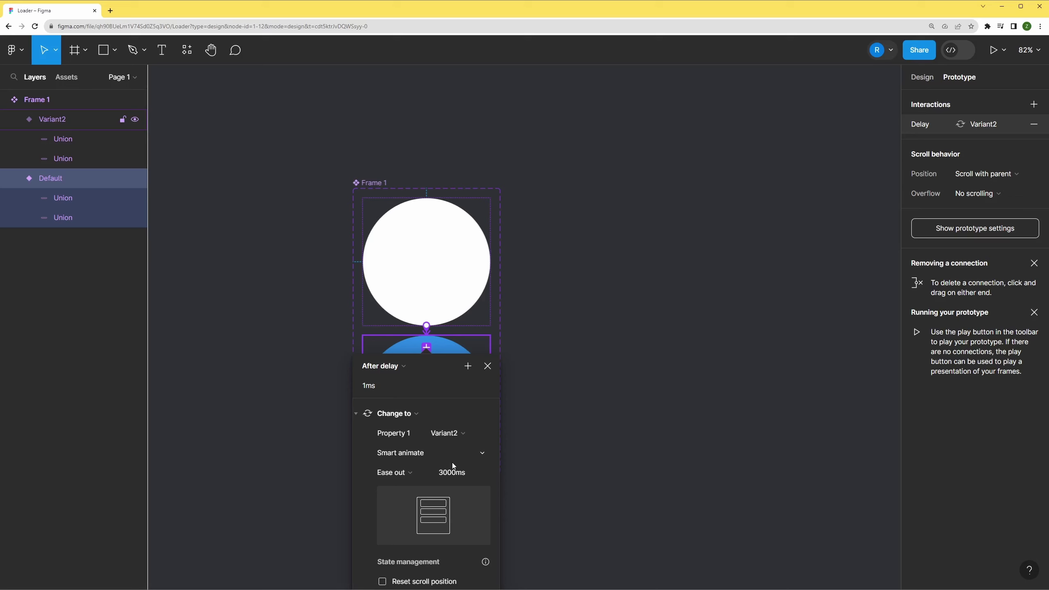
click(487, 365)
click(675, 312)
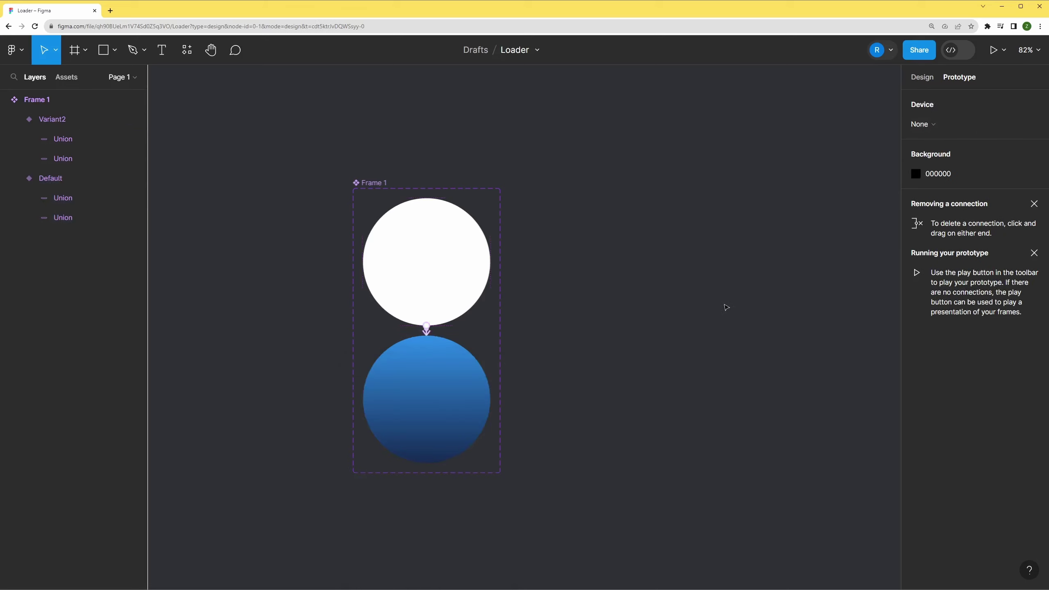
Draw a roughly 323×323 Frame 2 to the right of the component
key(f)
drag(610, 223, 770, 370)
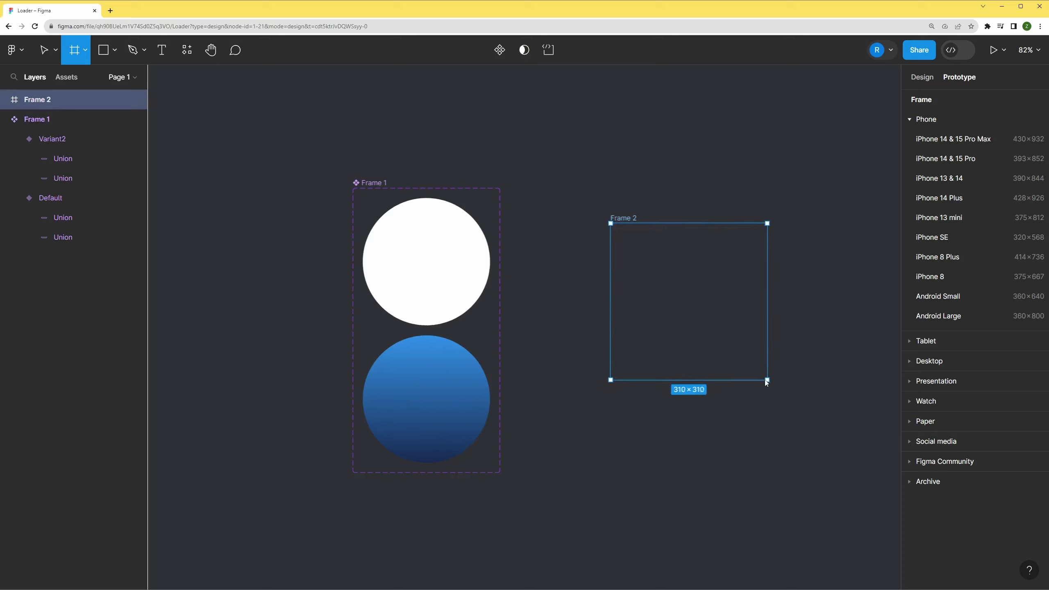
drag(771, 372, 773, 386)
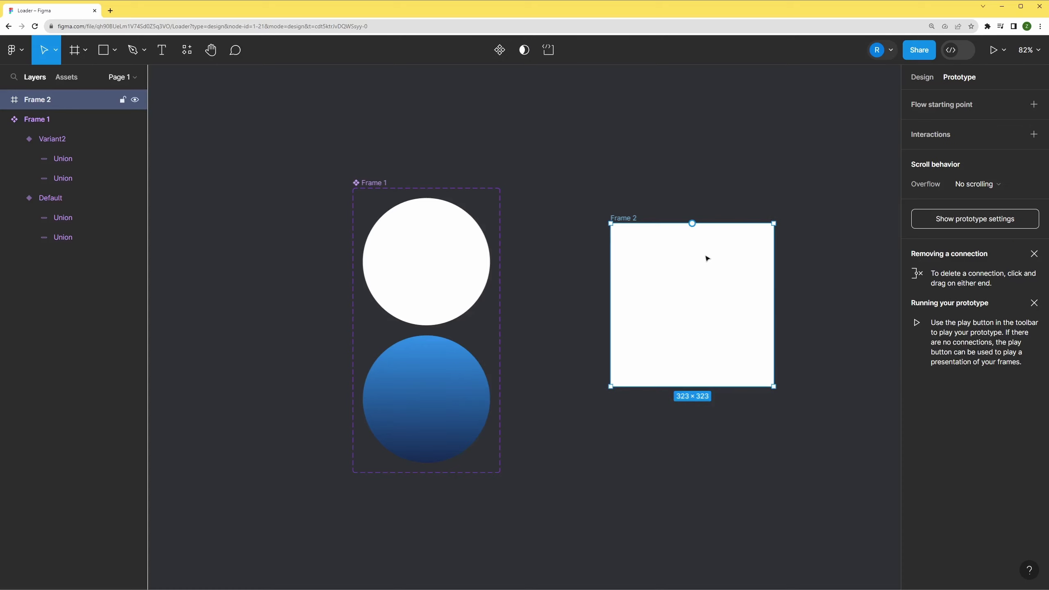
Place a 252×252 instance of the loader component inside Frame 2
click(424, 247)
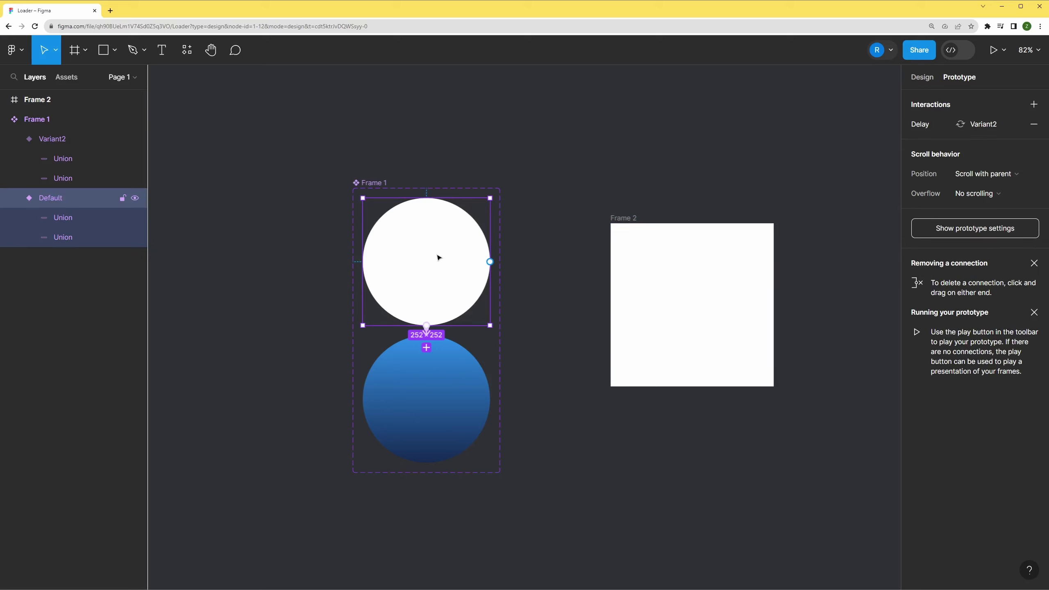
drag(431, 264, 699, 298)
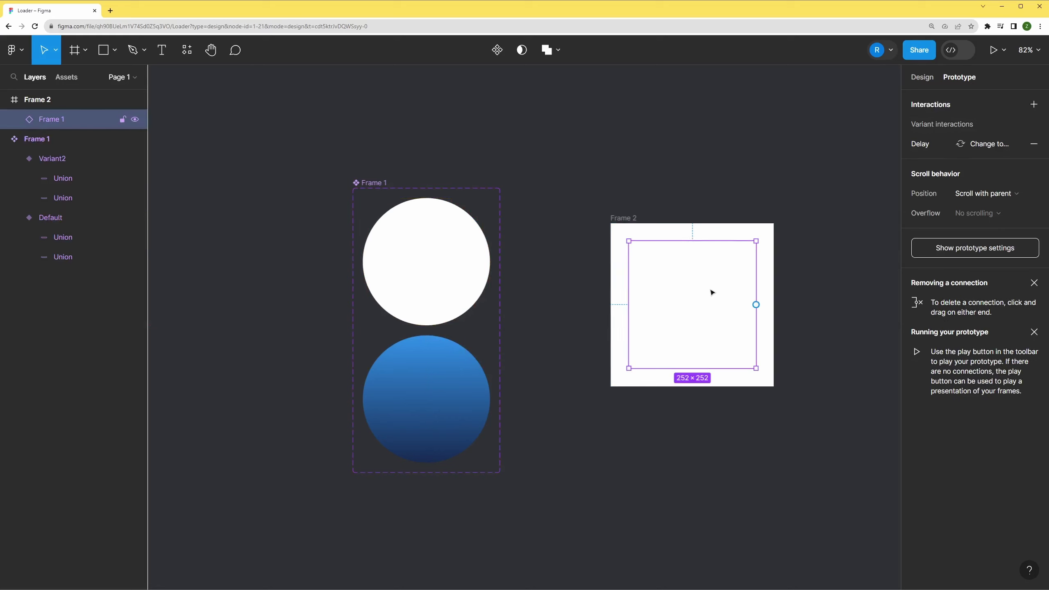
click(1002, 54)
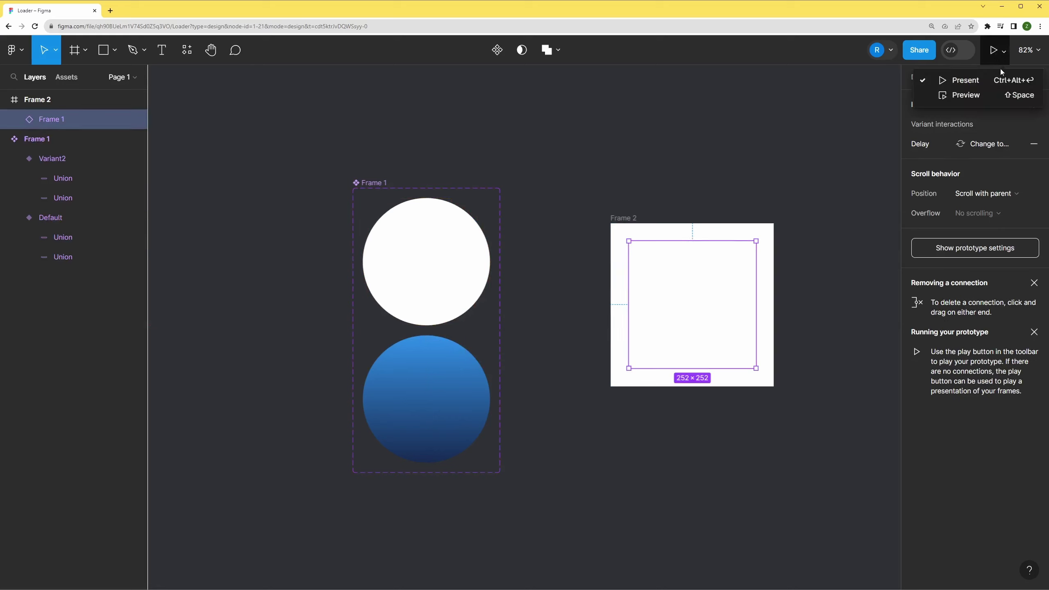
Preview the loader, then lengthen Default's Smart animate transition to 4000ms
click(971, 98)
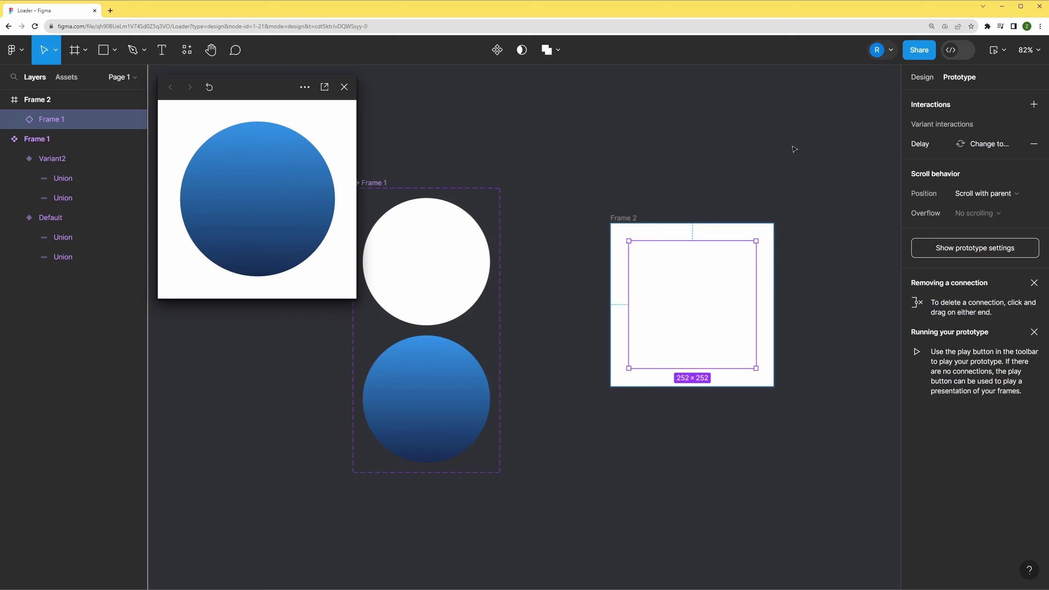
click(439, 253)
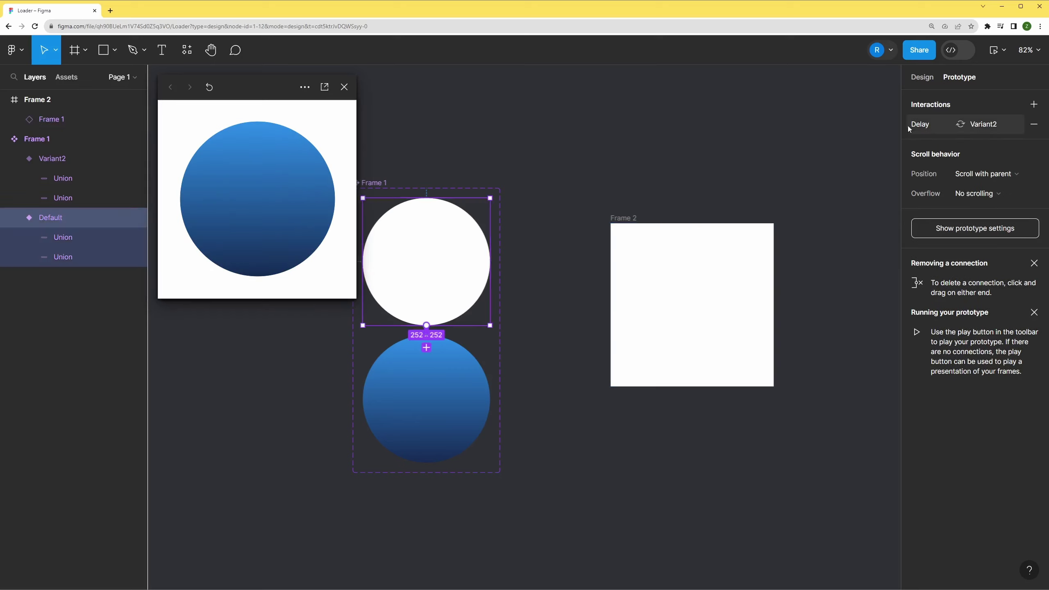
click(922, 124)
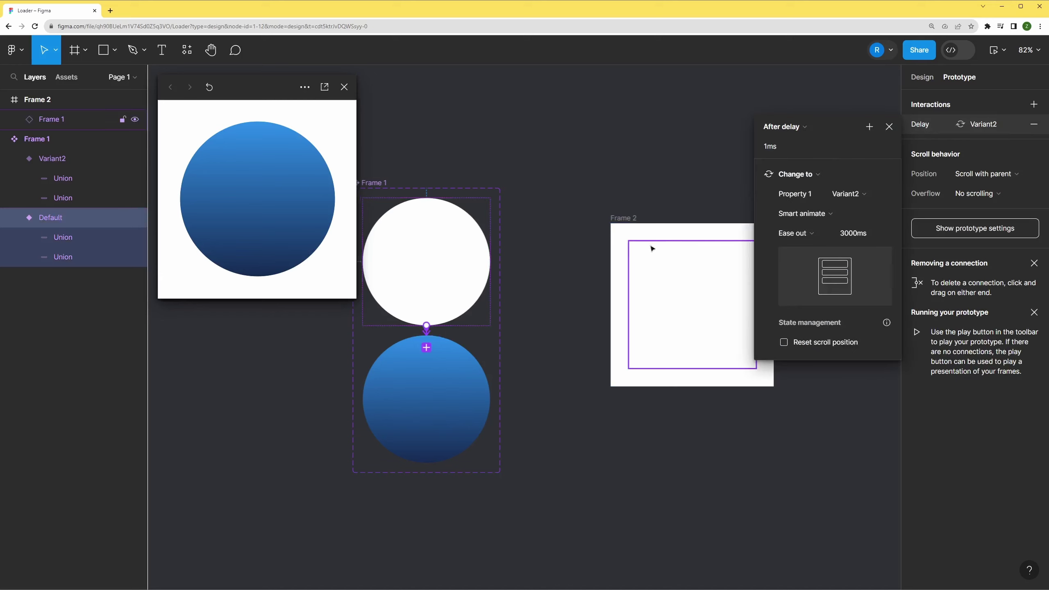
click(857, 234)
text(4000)
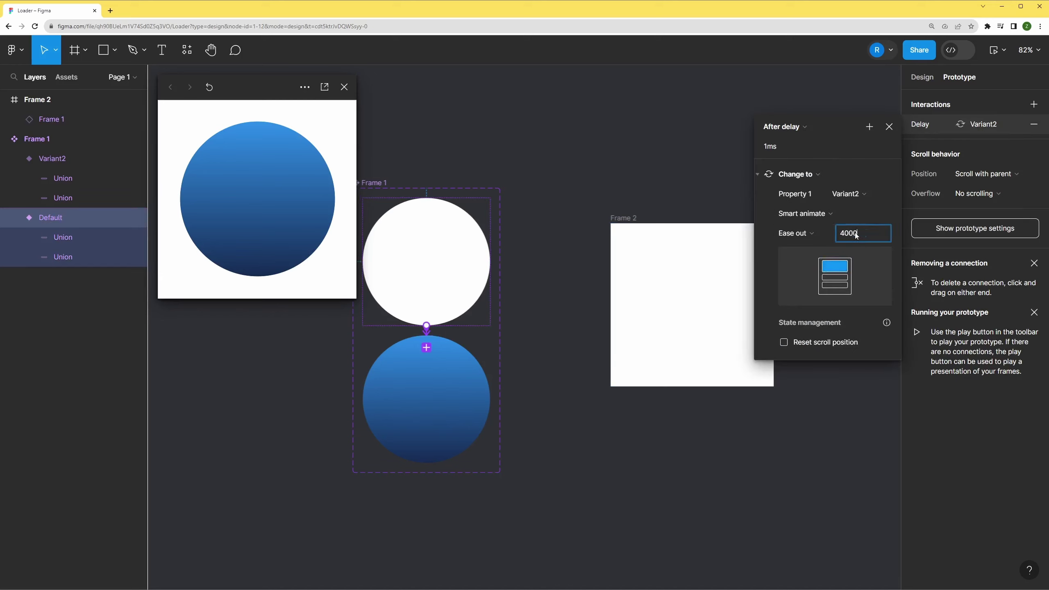
key(Return)
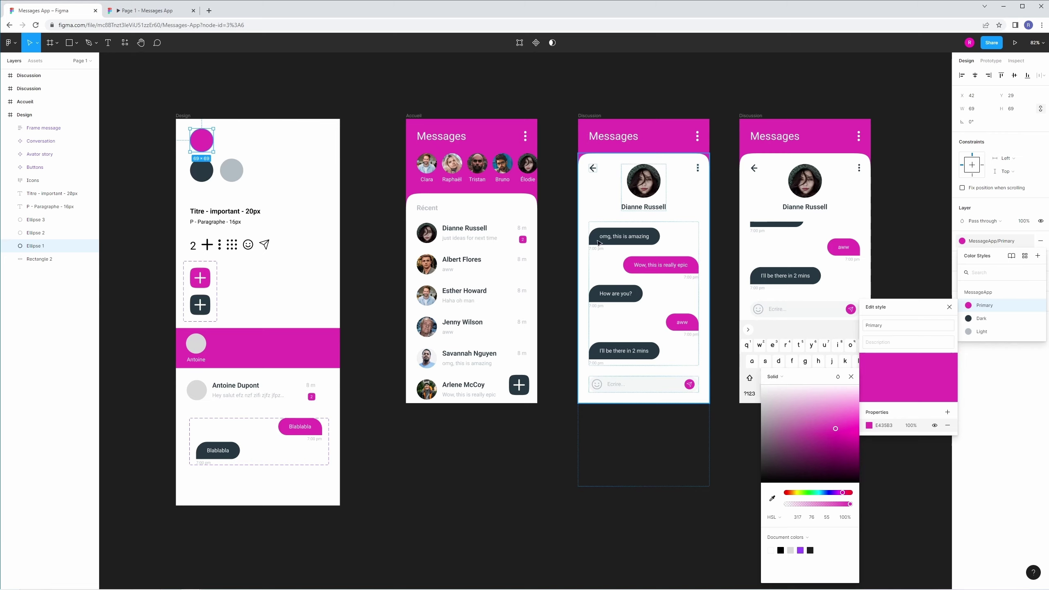
Adjust the Messages App colour style hue, then open a conversation in its running prototype
drag(834, 493, 822, 492)
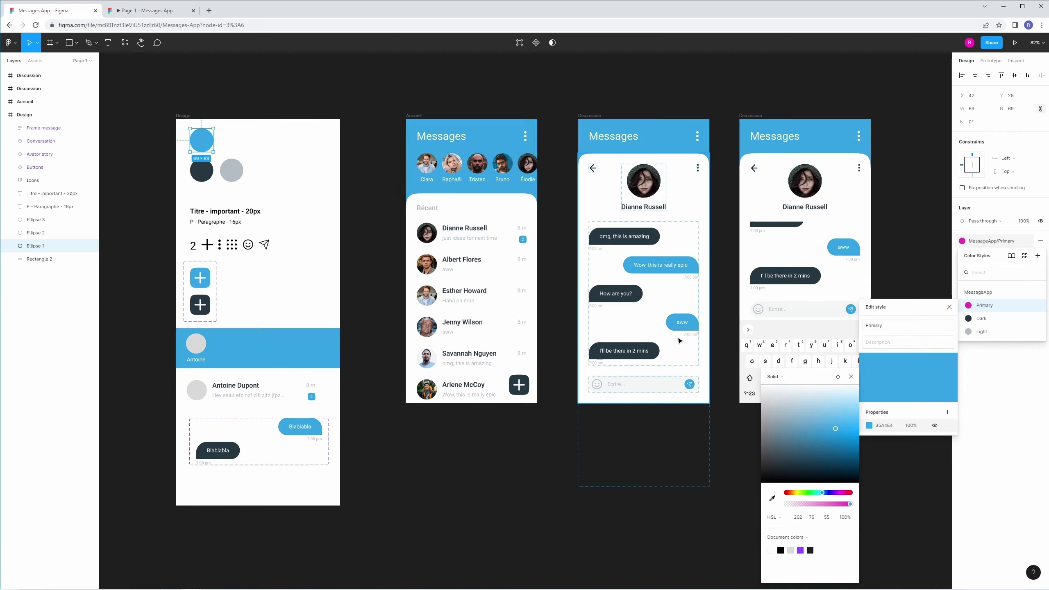
click(246, 317)
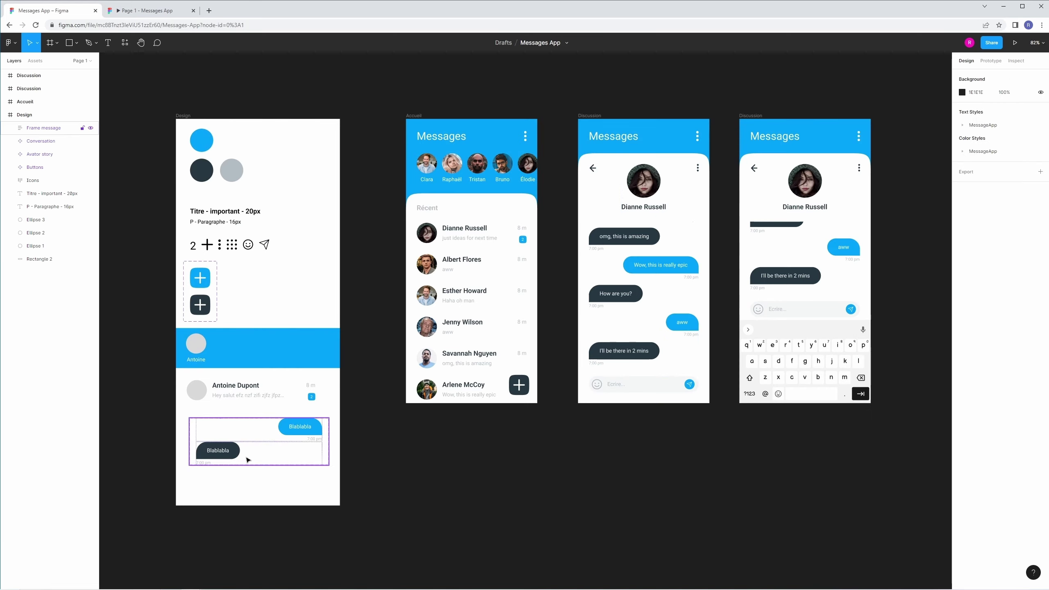
key(ctrl+Tab)
click(531, 272)
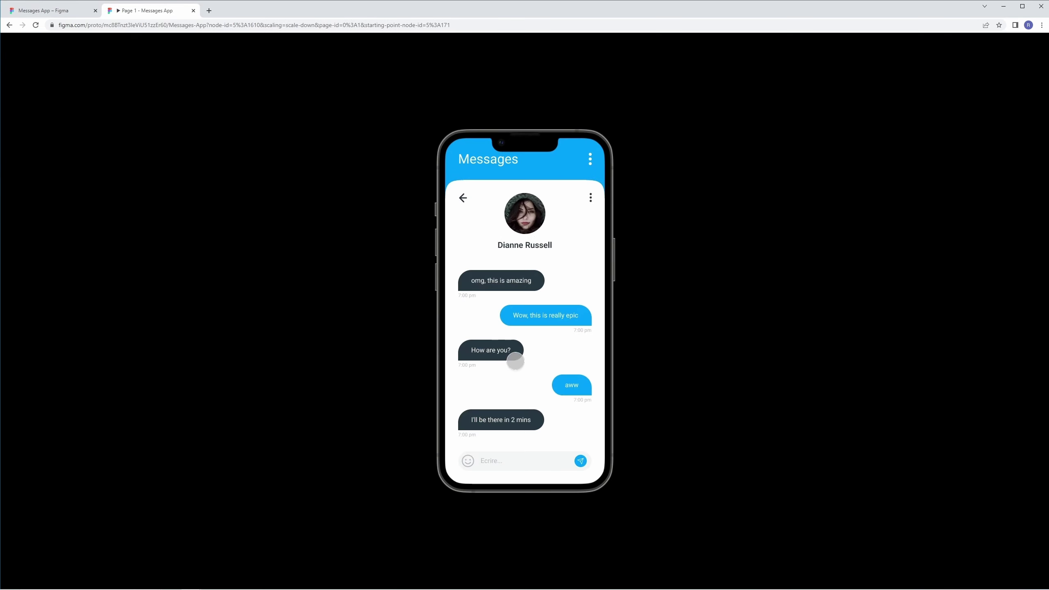